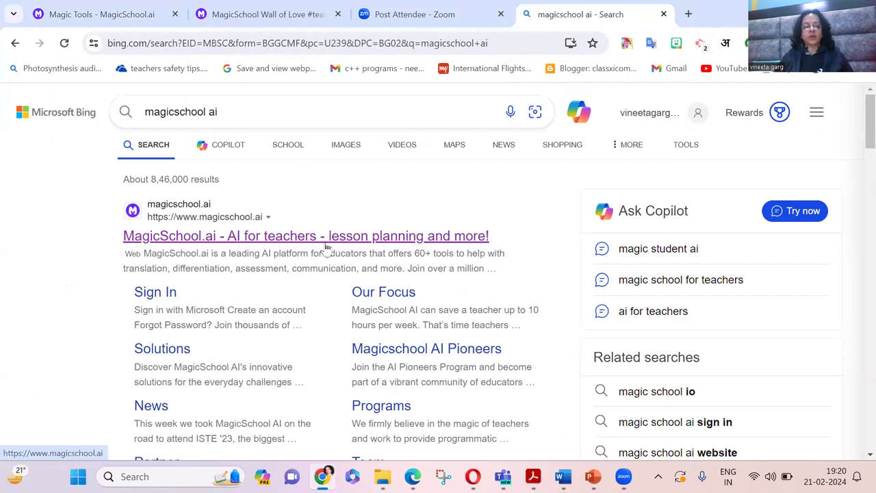
Open the MagicSchool.ai website from the search results and bring up its free sign-up form to view the registration options.
click(325, 241)
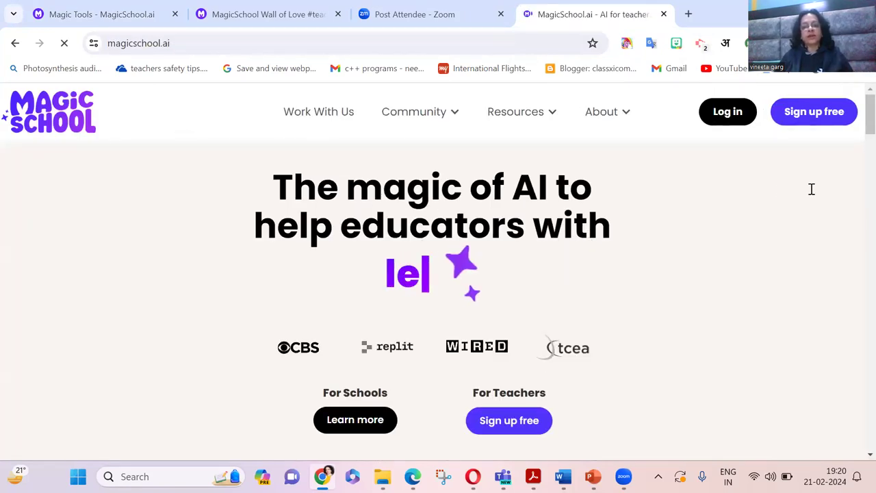
click(816, 126)
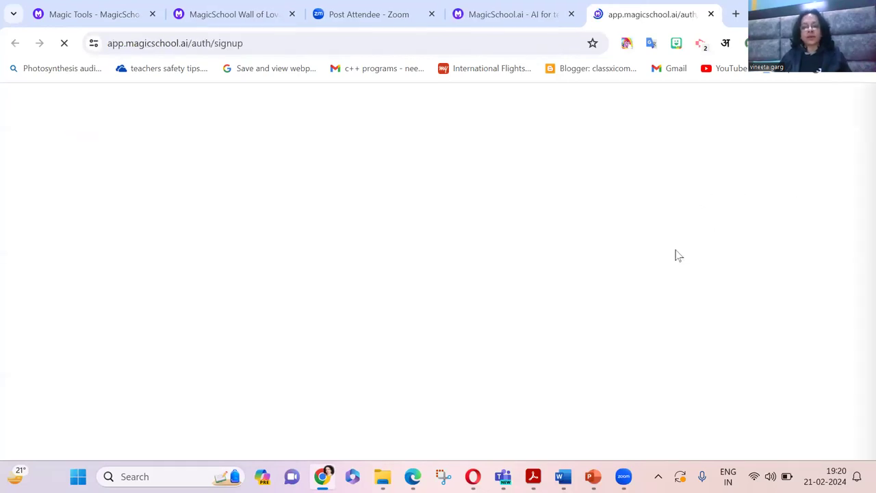
scroll(616, 256, down, 2)
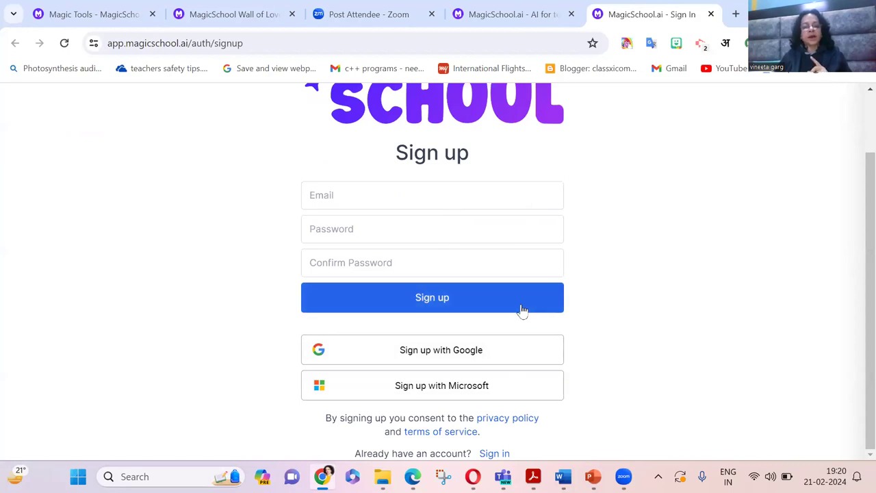
scroll(522, 310, up, 1)
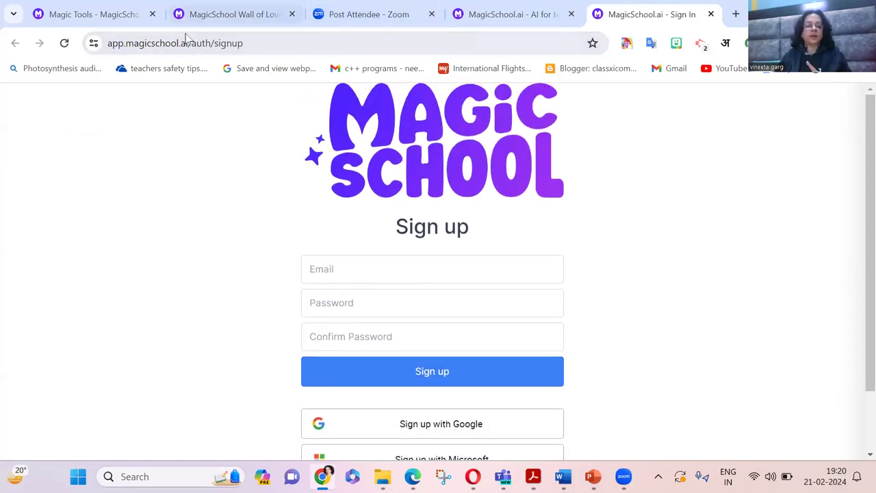
Switch to the already open Magic Tools page and look over the site's main sections, from Magic Tools to Upgrade.
click(108, 15)
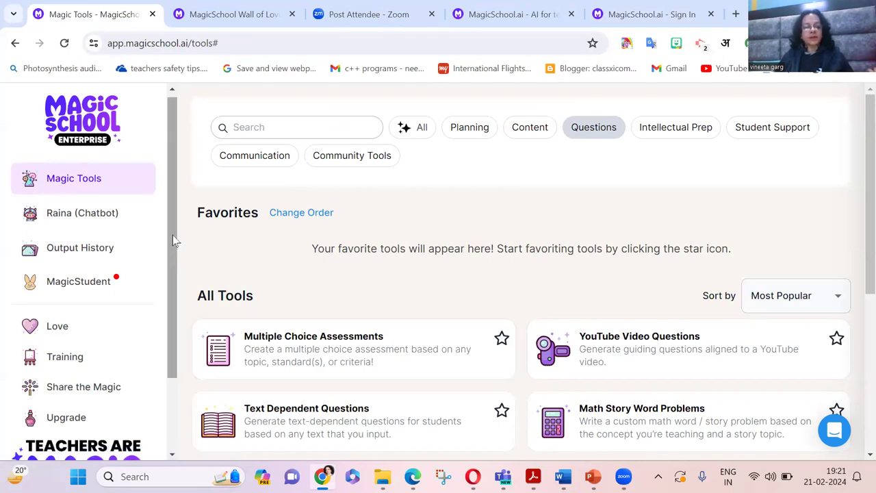
scroll(172, 235, down, 2)
scroll(180, 299, up, 1)
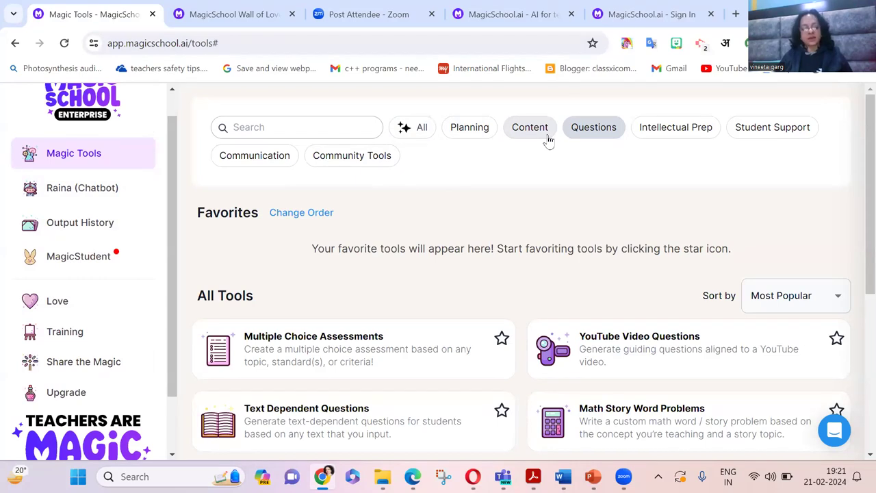
Filter the tools by the Planning category and look through its lesson, unit and project planning generators.
click(470, 130)
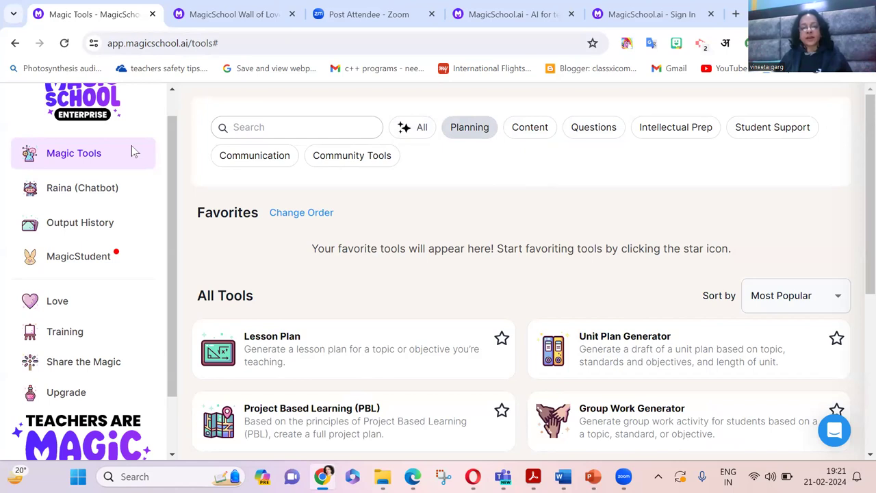
scroll(416, 348, down, 3)
scroll(362, 319, up, 2)
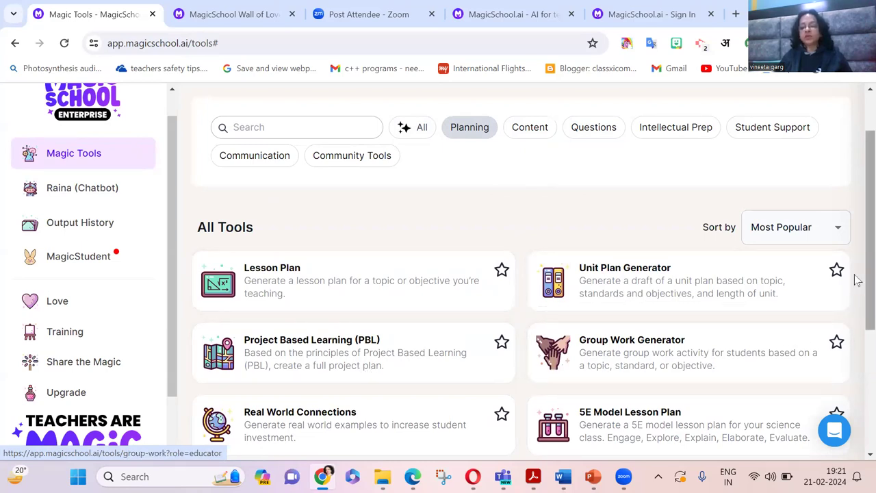
scroll(854, 279, down, 1)
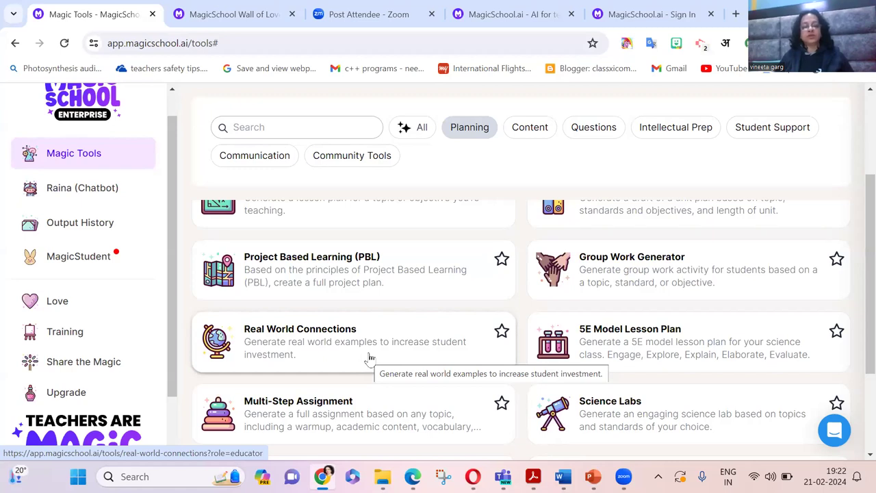
scroll(855, 274, down, 1)
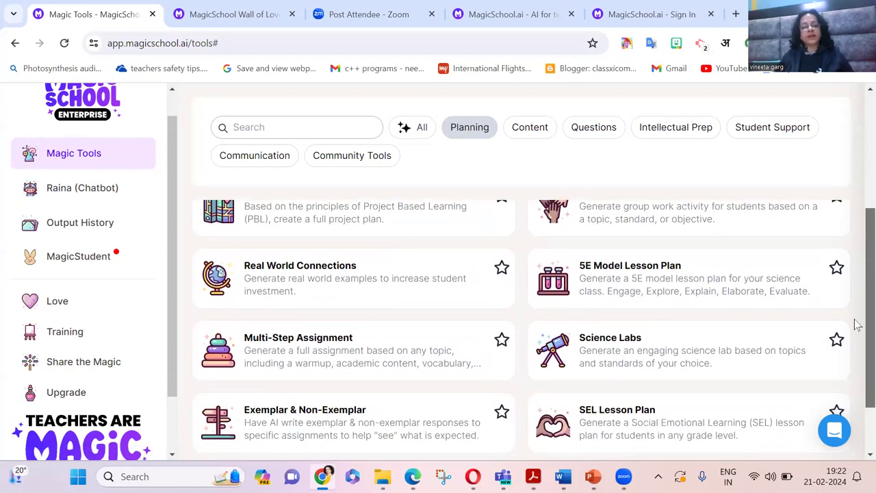
scroll(855, 325, down, 1)
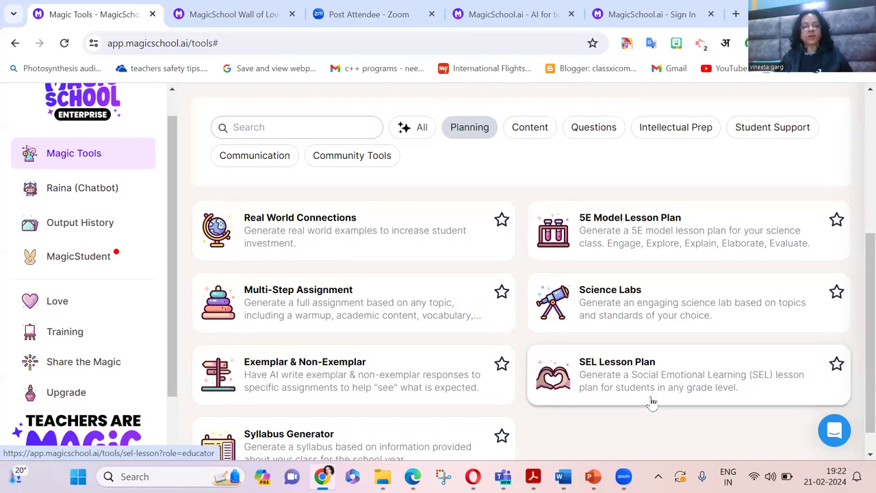
Filter the tools by the Content category and review the whole list, from Informational Texts to Text Scaffolder.
click(532, 134)
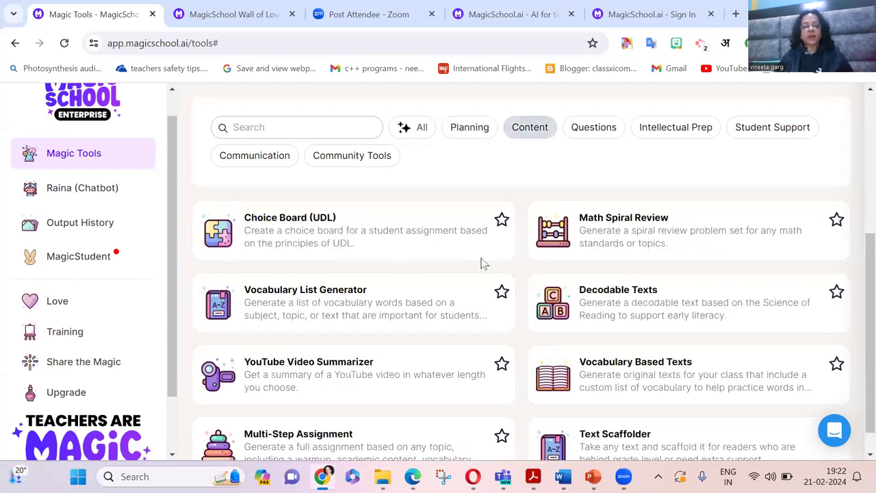
scroll(499, 349, up, 2)
scroll(499, 349, up, 1)
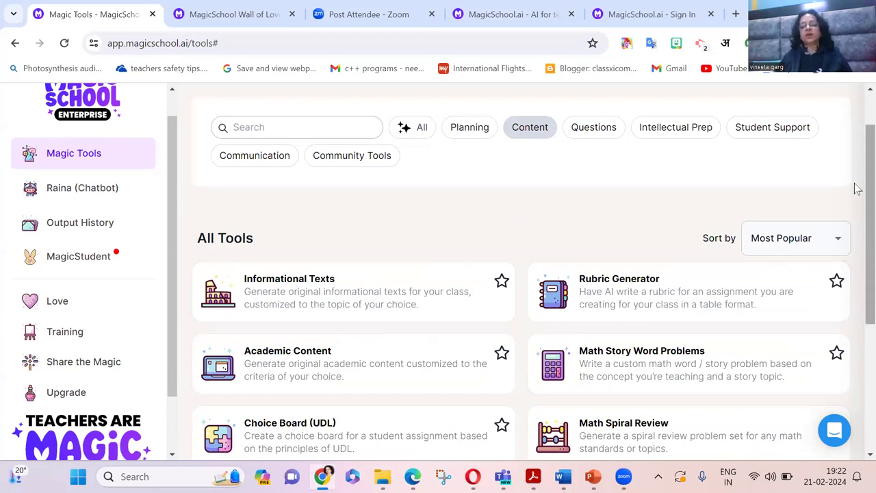
drag(855, 195, 856, 219)
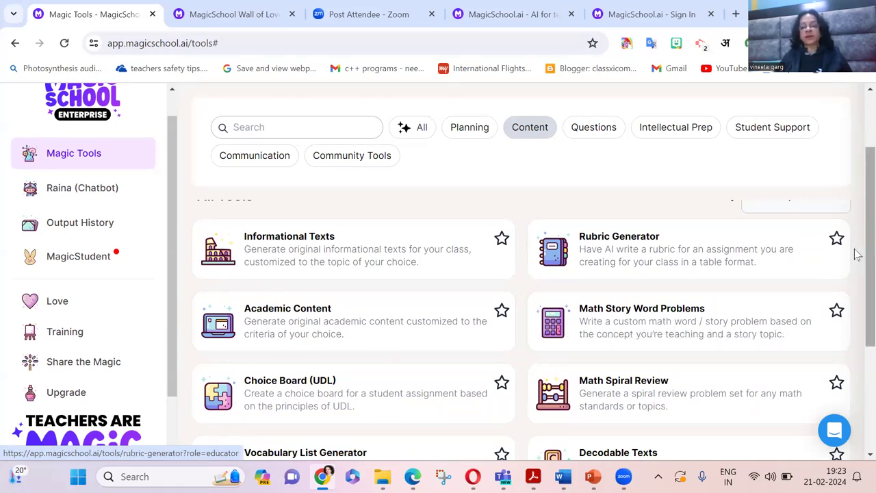
drag(855, 258, 856, 330)
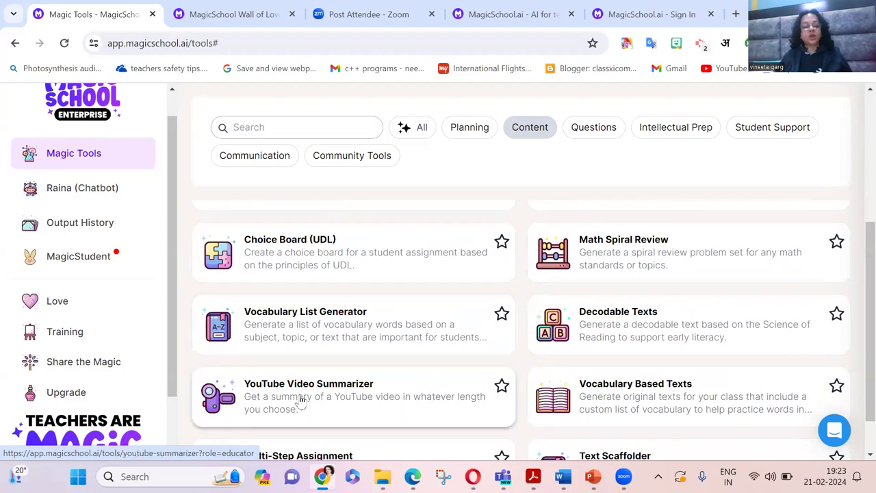
scroll(854, 268, down, 1)
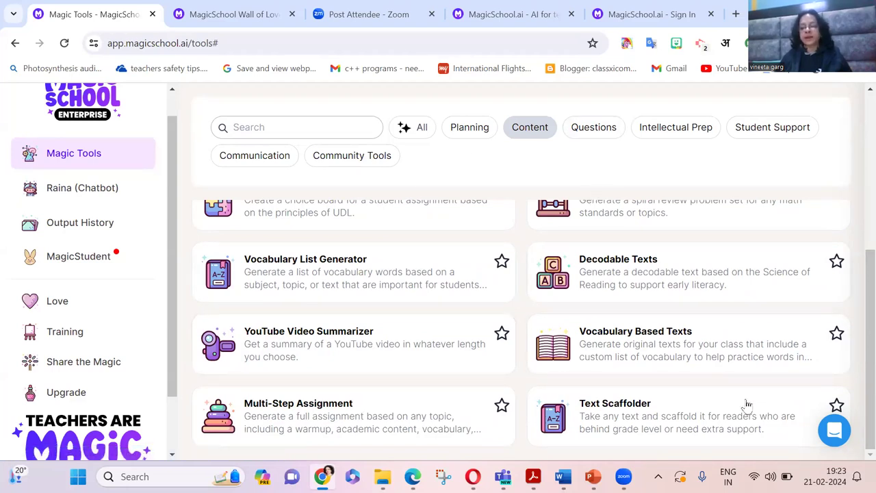
scroll(743, 404, up, 5)
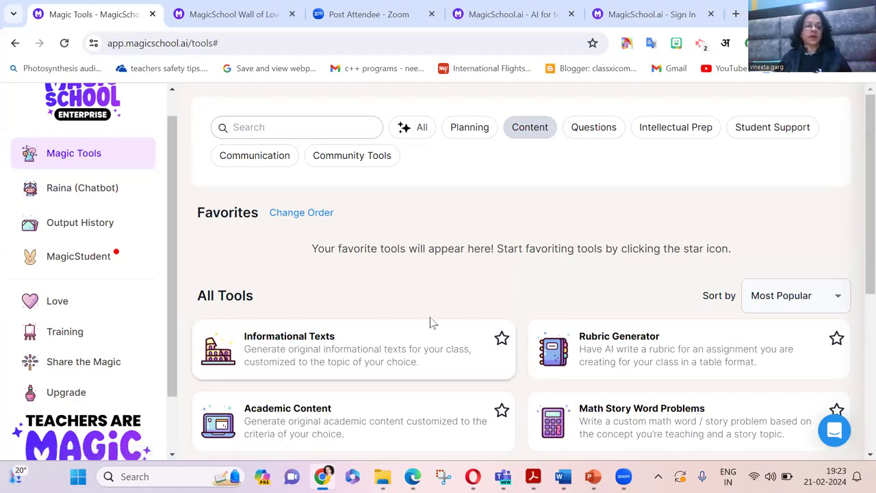
Show only the Questions category and examine its assessment and question generators down to SAT Reading Questions Custom.
click(596, 129)
scroll(857, 148, down, 2)
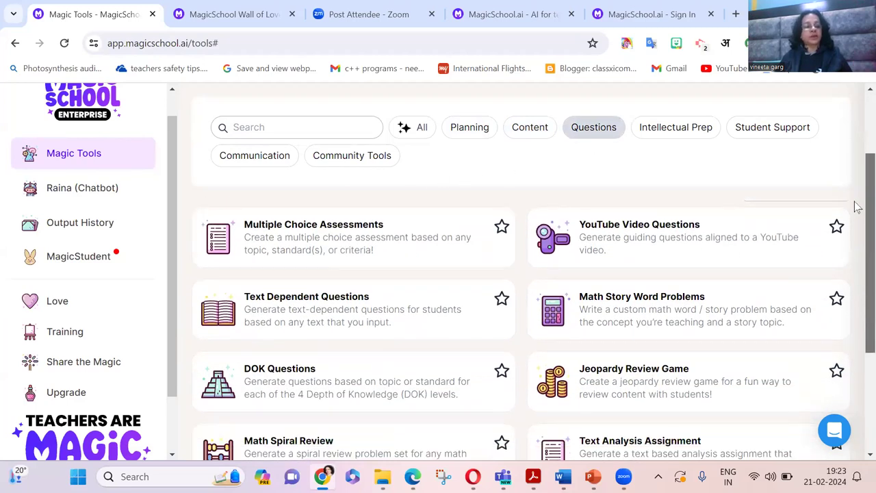
scroll(859, 214, down, 1)
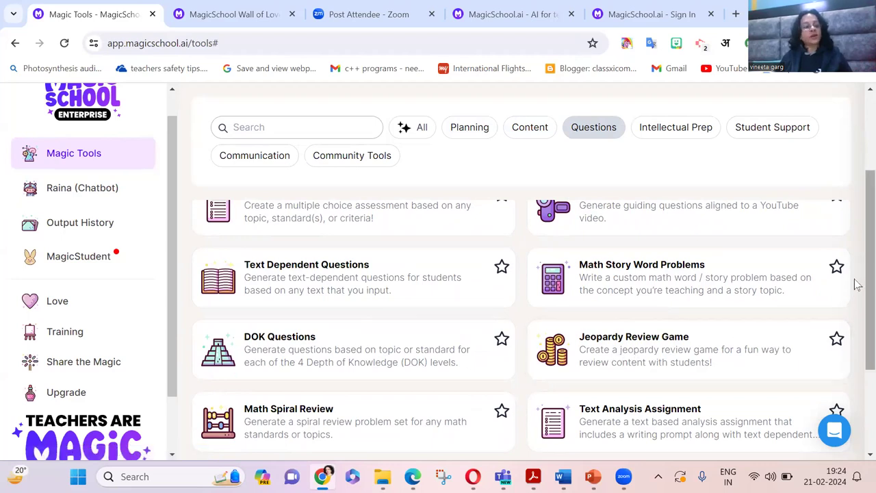
scroll(856, 319, down, 1)
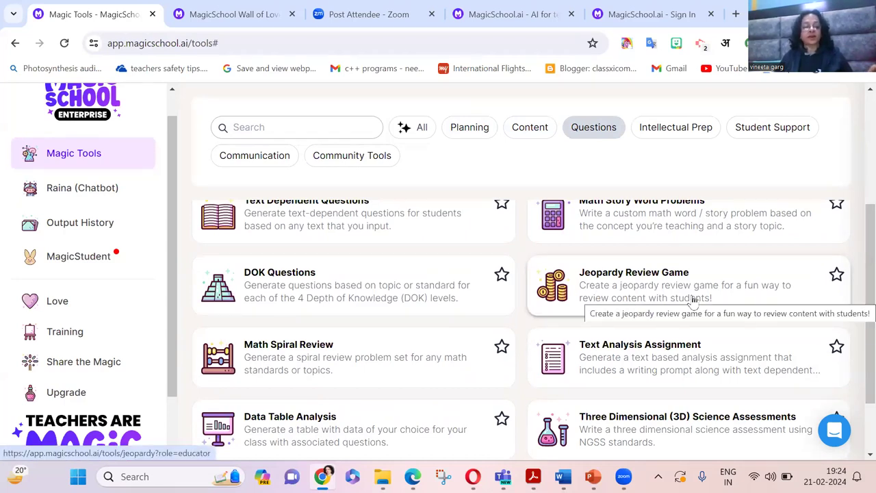
scroll(854, 297, down, 2)
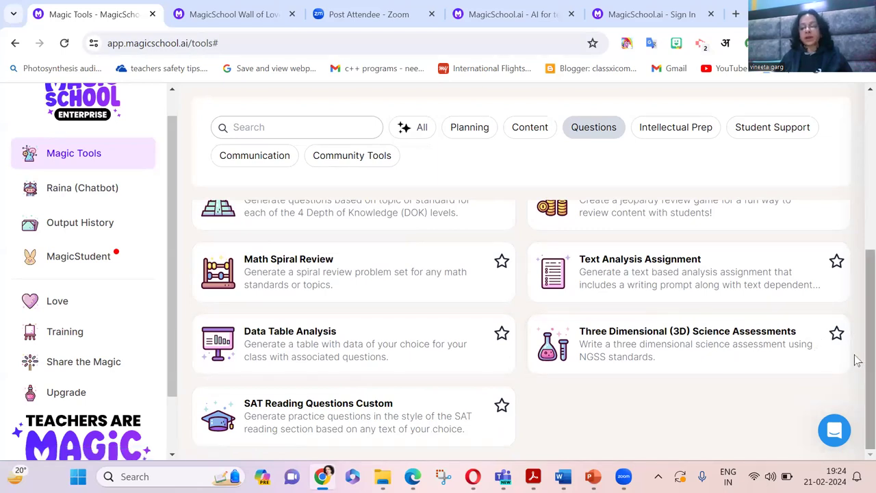
scroll(855, 342, up, 3)
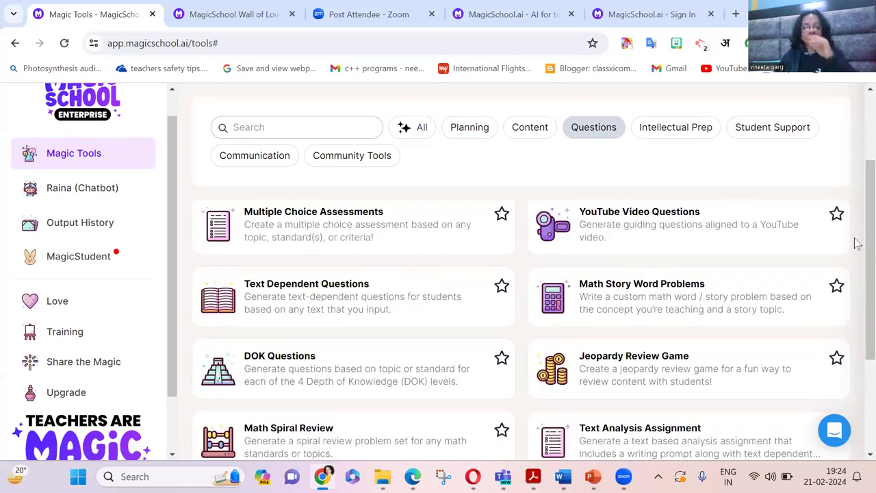
scroll(857, 243, down, 3)
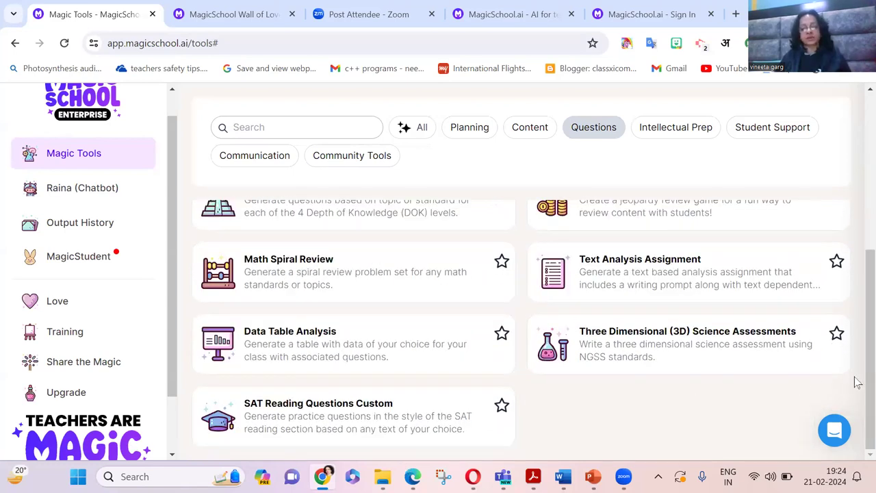
Filter the tools by the Intellectual Prep category and look through all of its entries.
click(670, 133)
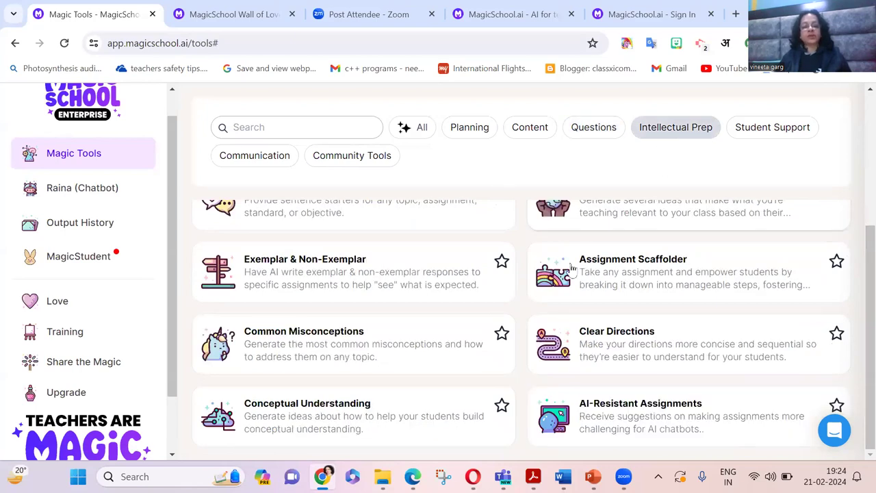
scroll(646, 284, up, 2)
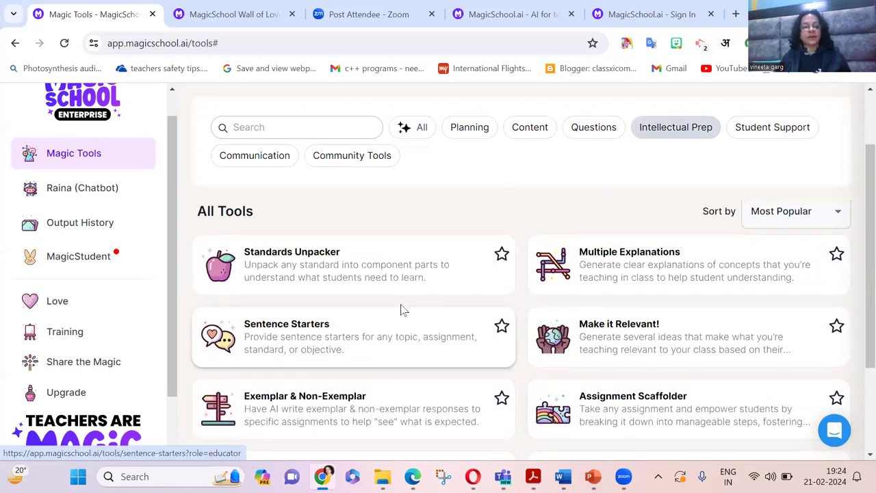
scroll(655, 307, down, 2)
scroll(662, 322, up, 2)
scroll(664, 328, down, 2)
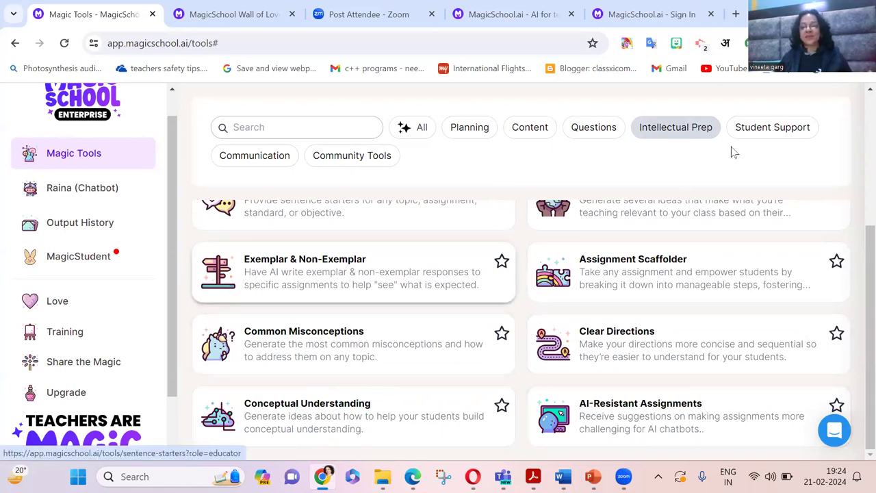
Show the Student Support category and review its tools for feedback, IEP drafts, text leveling and behavior intervention.
click(789, 135)
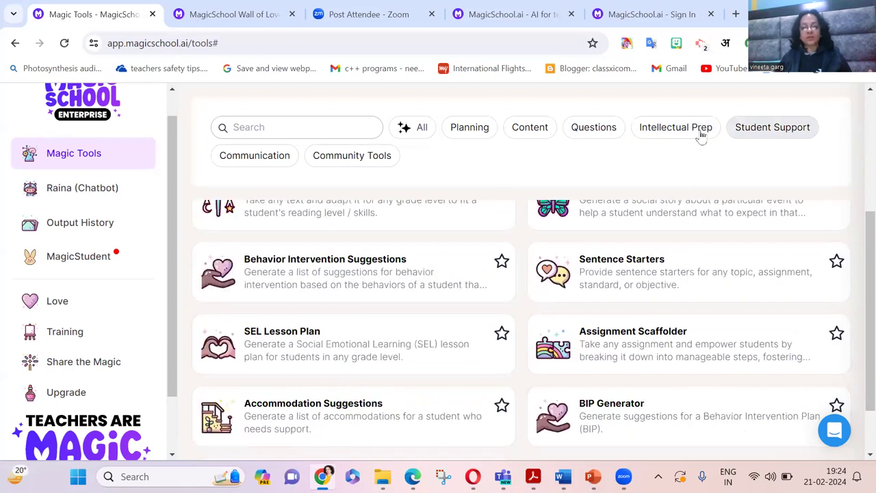
scroll(854, 267, up, 3)
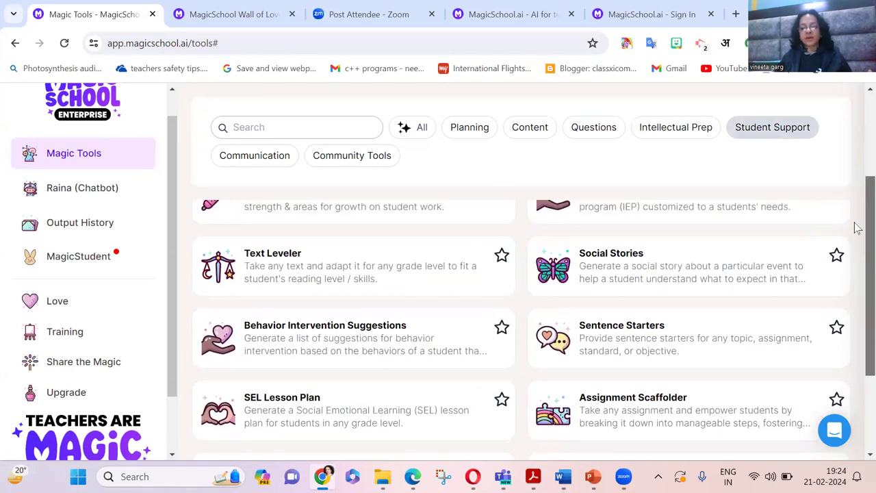
scroll(855, 205, down, 1)
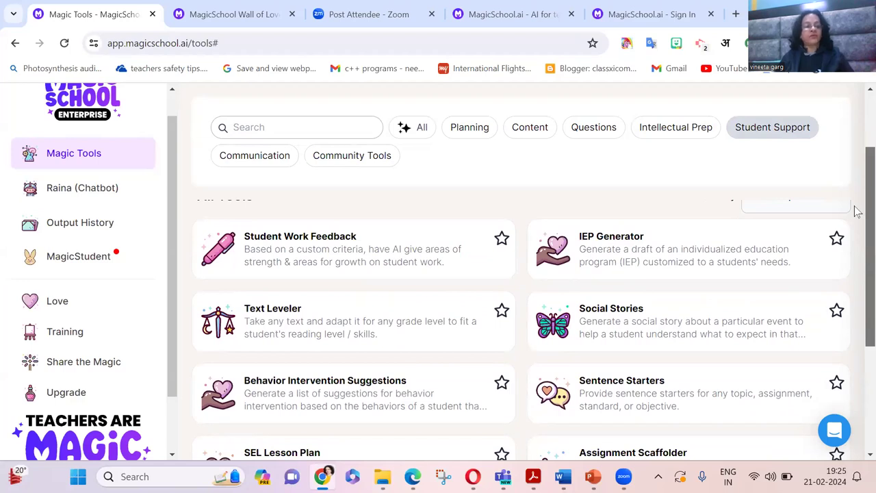
scroll(854, 213, down, 1)
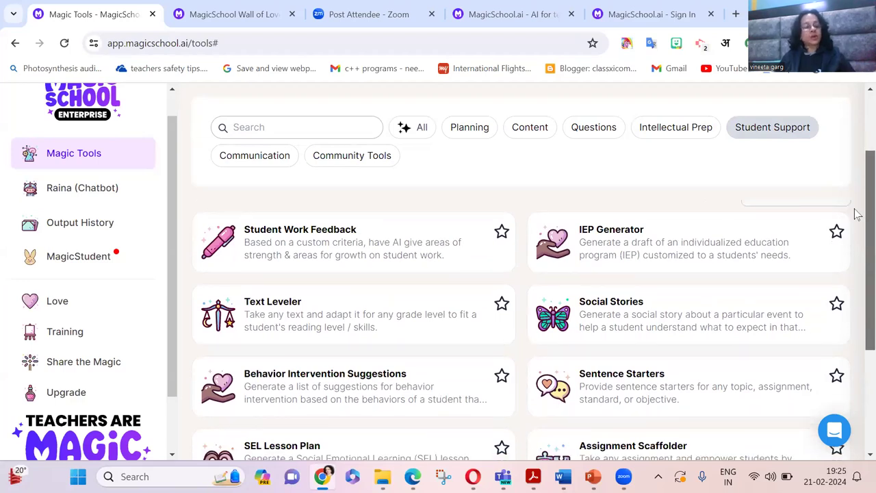
scroll(854, 230, down, 1)
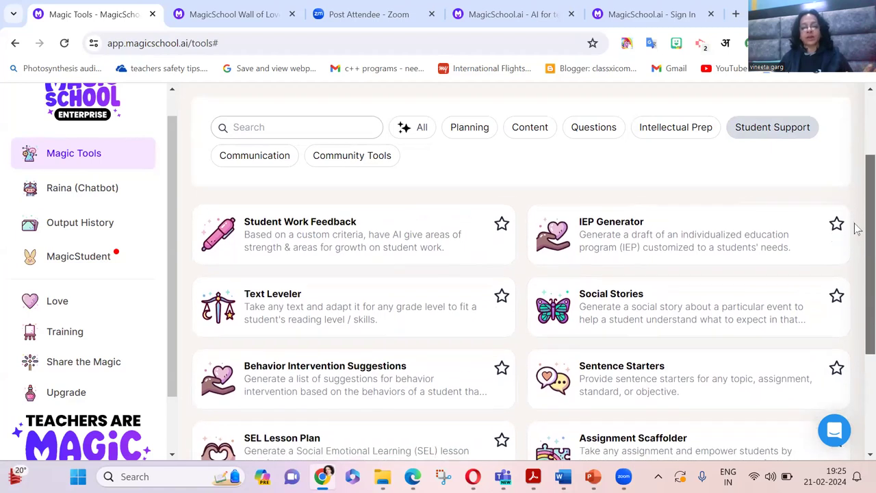
scroll(857, 246, down, 1)
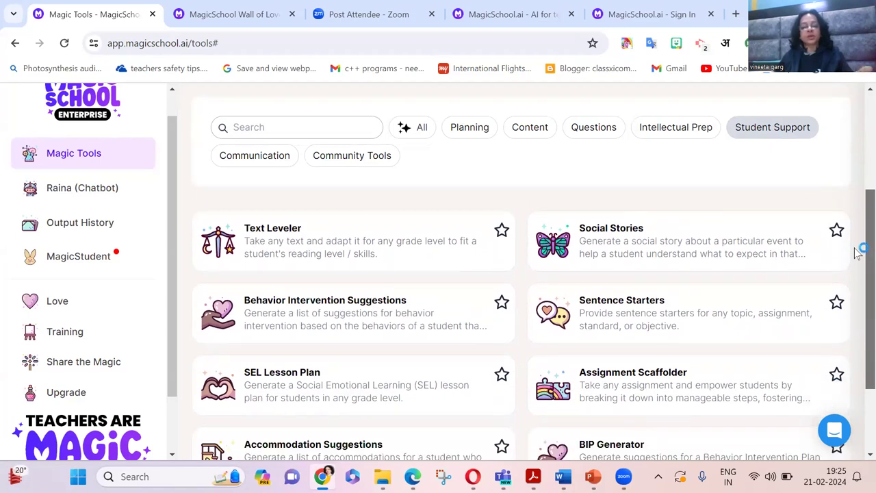
scroll(858, 264, down, 1)
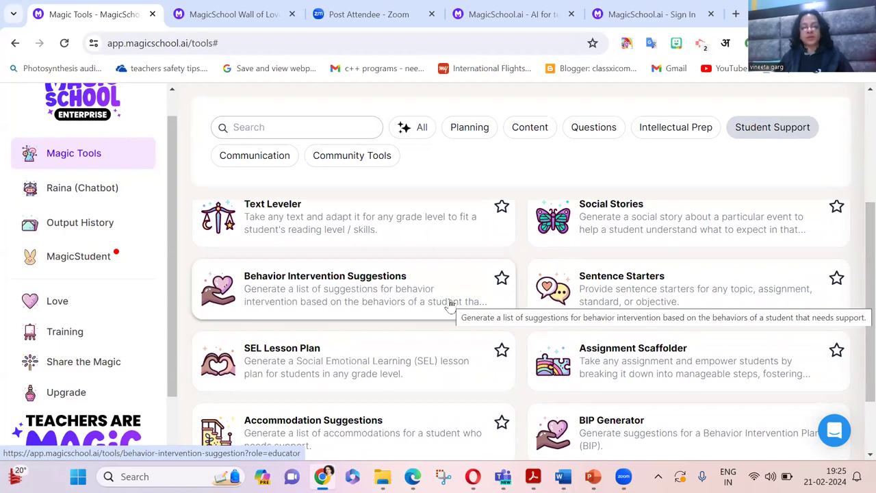
Filter the tools by the Communication category and review the list from Text Rewriter down to Class Newsletter.
click(284, 156)
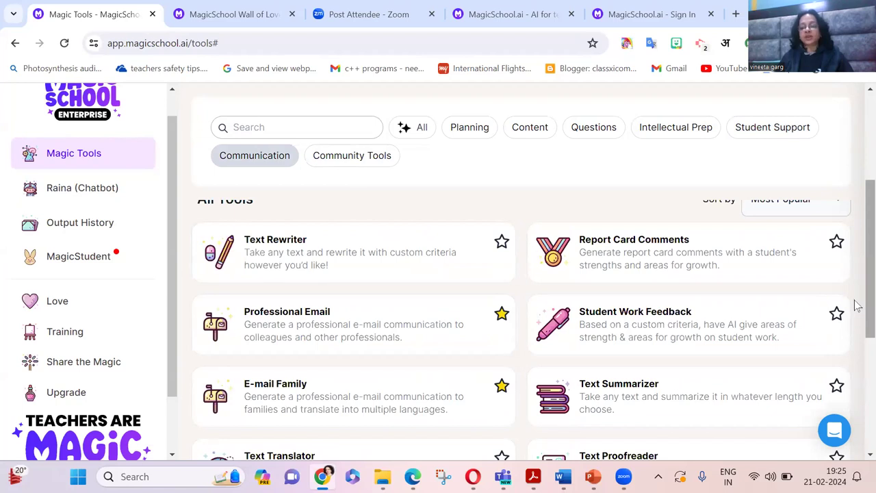
scroll(855, 301, down, 2)
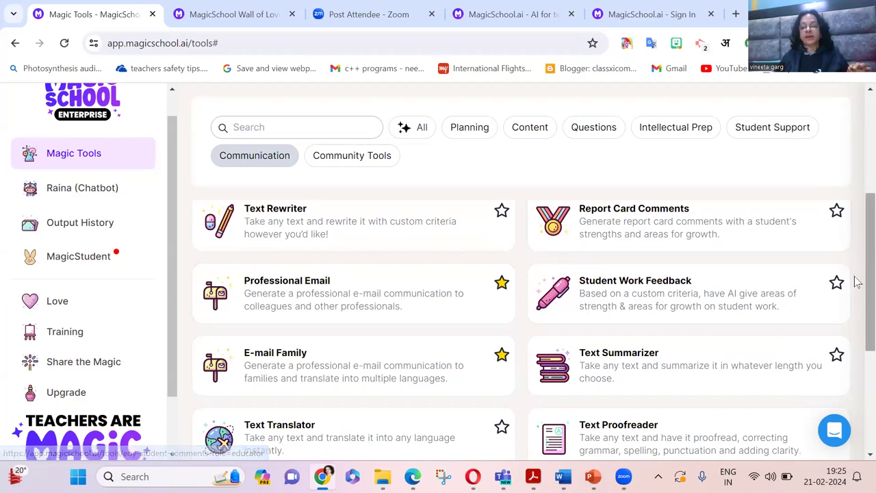
scroll(857, 334, down, 2)
scroll(857, 334, down, 2)
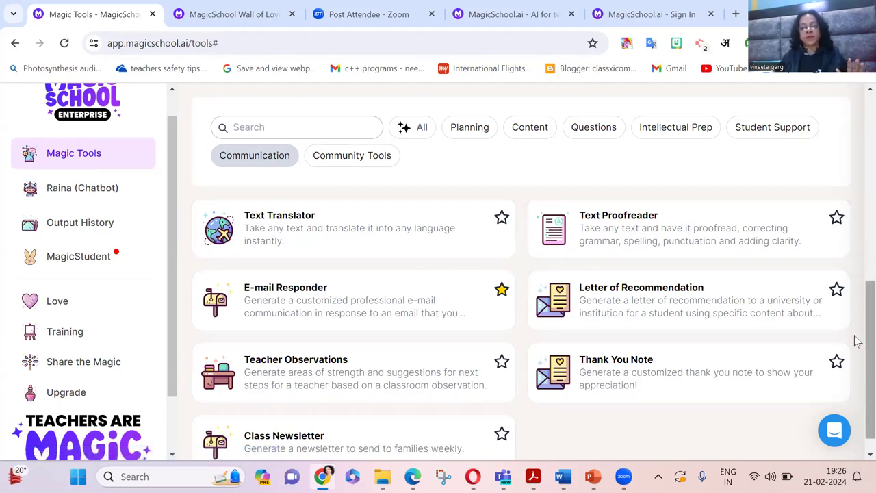
scroll(855, 380, down, 1)
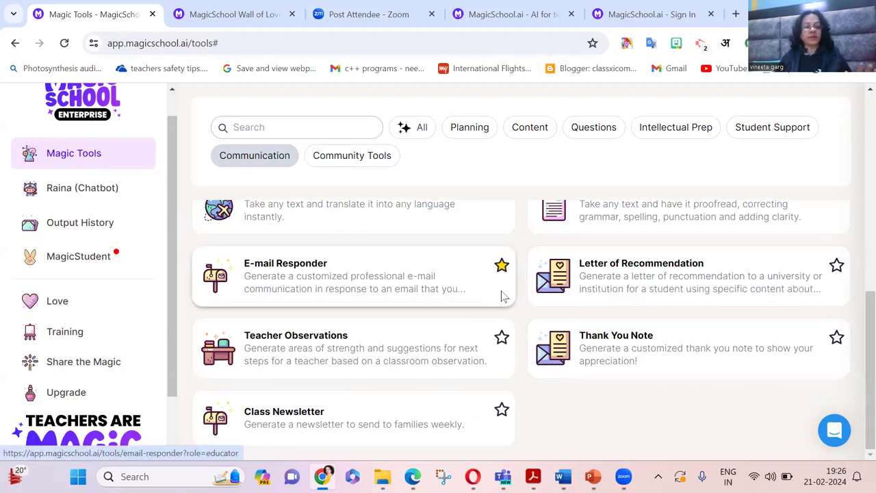
Show the Community Tools category and look through its entries, from SAT Reading Practice Test back up to Custom Chatbot.
click(372, 157)
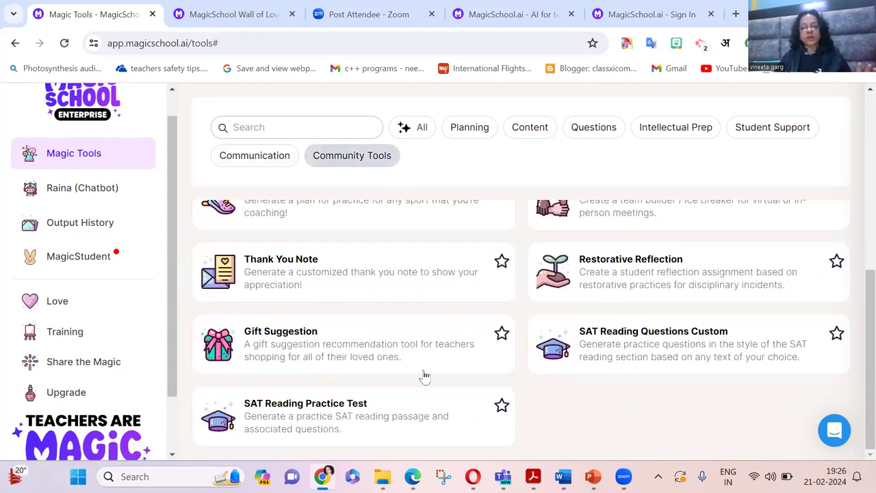
scroll(424, 375, up, 2)
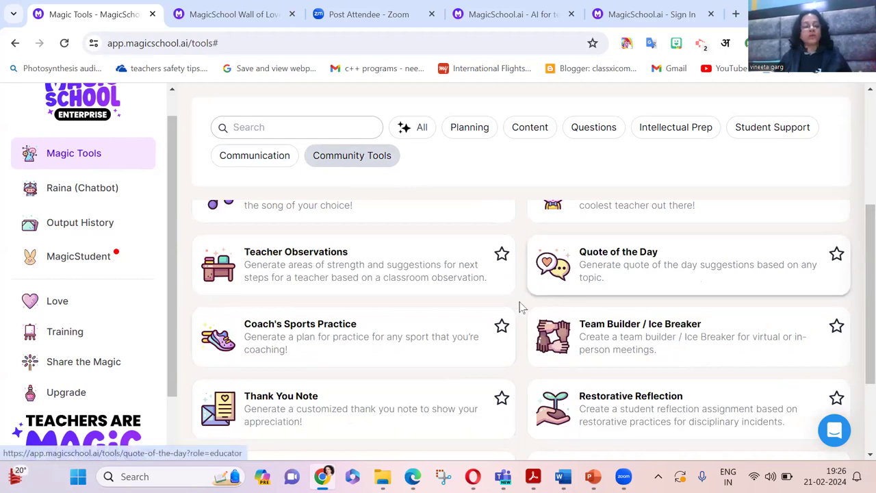
scroll(406, 372, down, 1)
scroll(438, 364, up, 1)
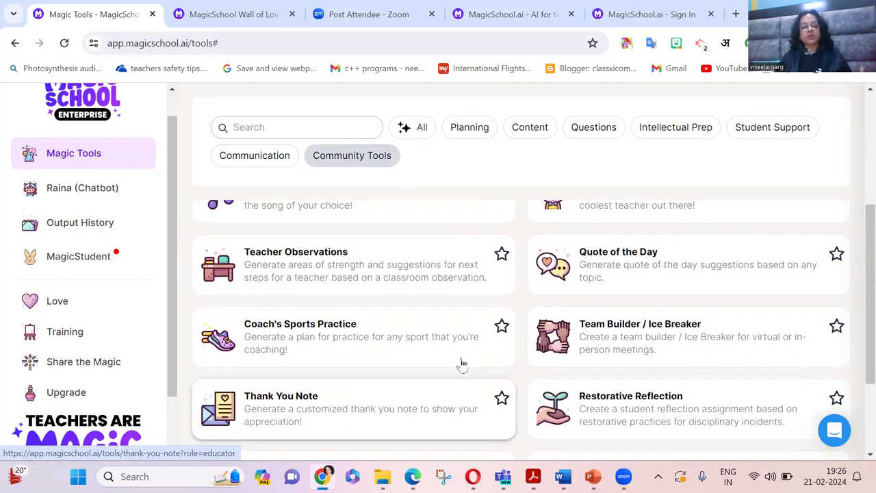
scroll(462, 365, up, 1)
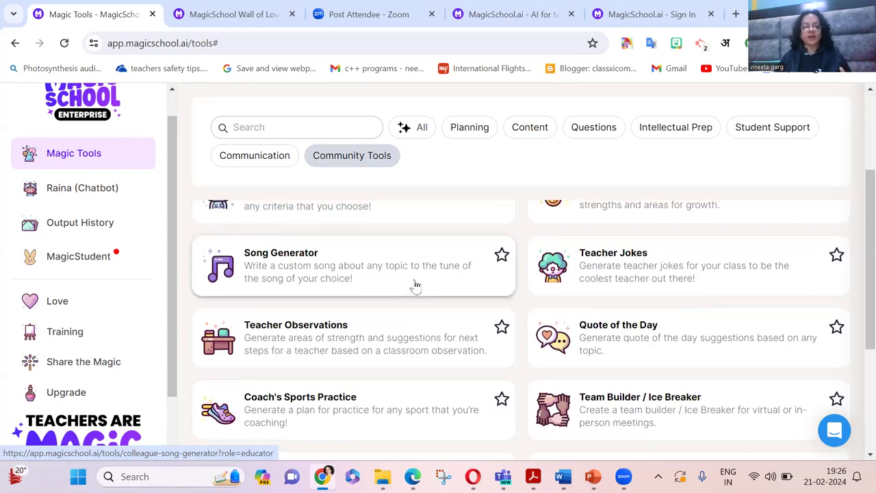
scroll(415, 284, up, 2)
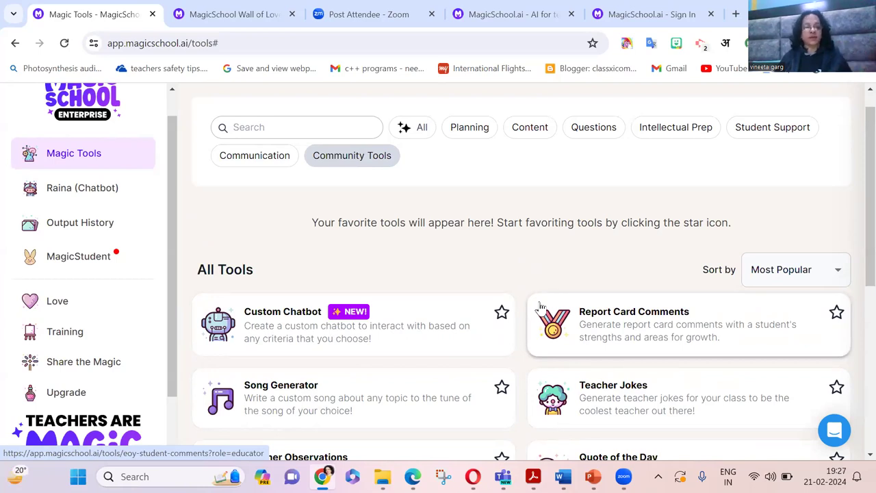
Open the Multiple Choice Assessments tool from the Questions category and inspect its grade level and number of questions options.
click(595, 133)
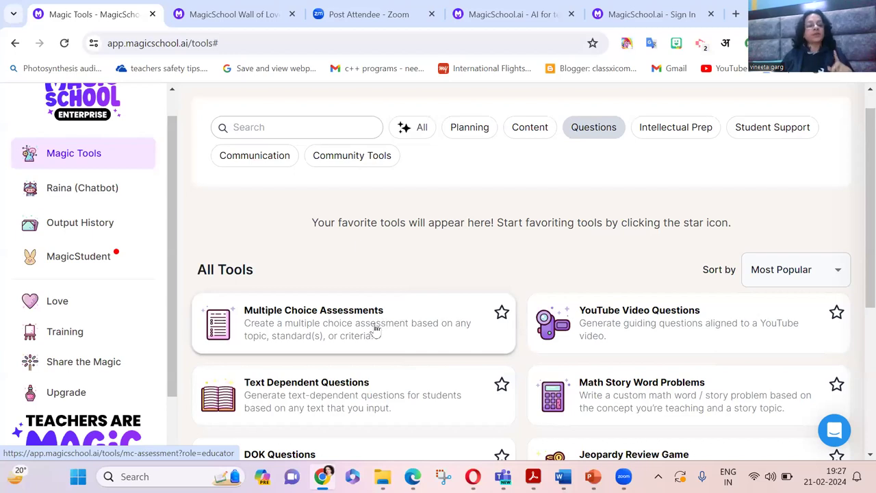
click(262, 334)
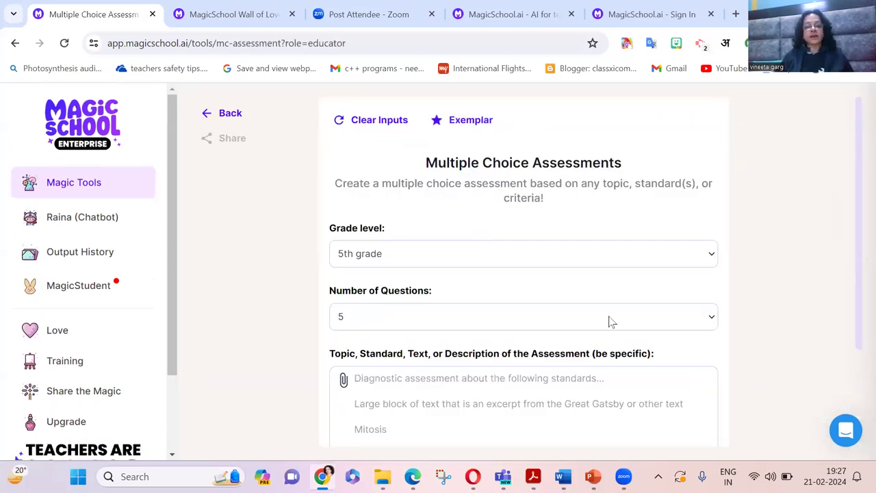
click(709, 256)
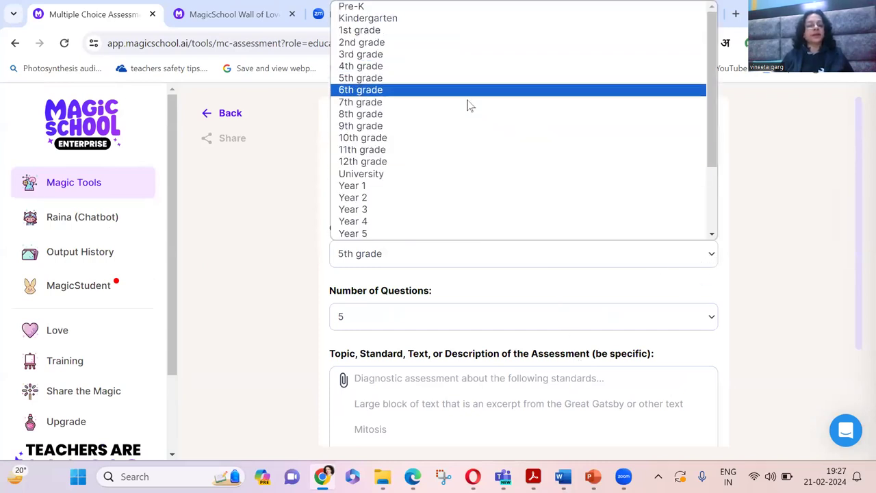
click(752, 181)
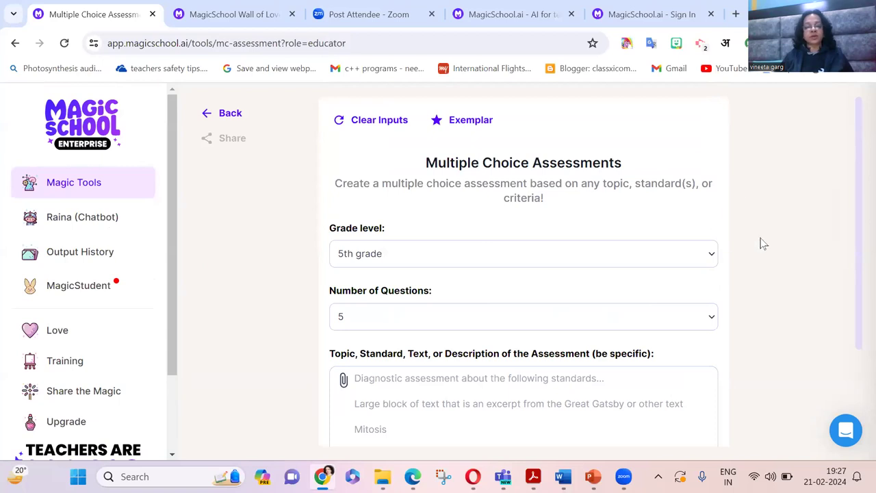
scroll(761, 243, down, 2)
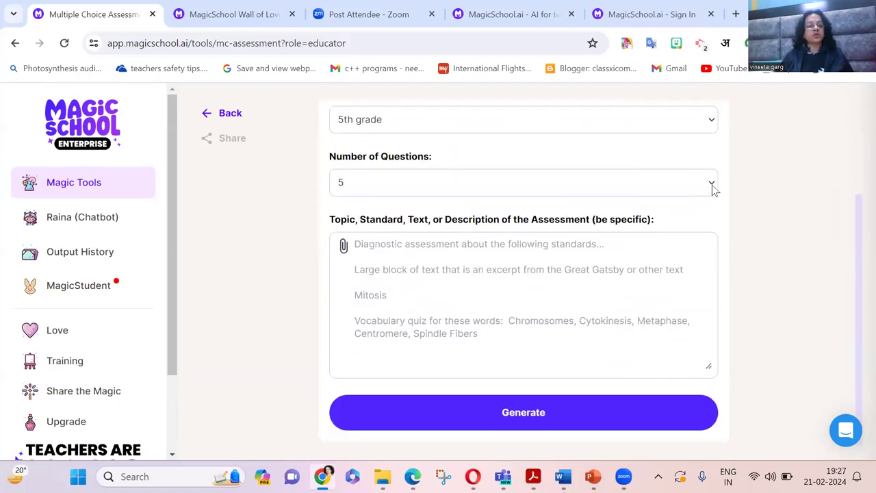
click(712, 184)
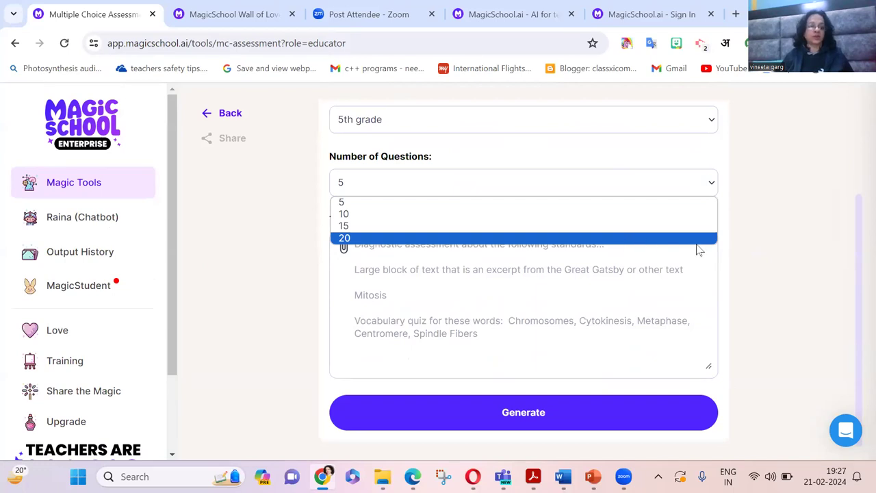
click(783, 271)
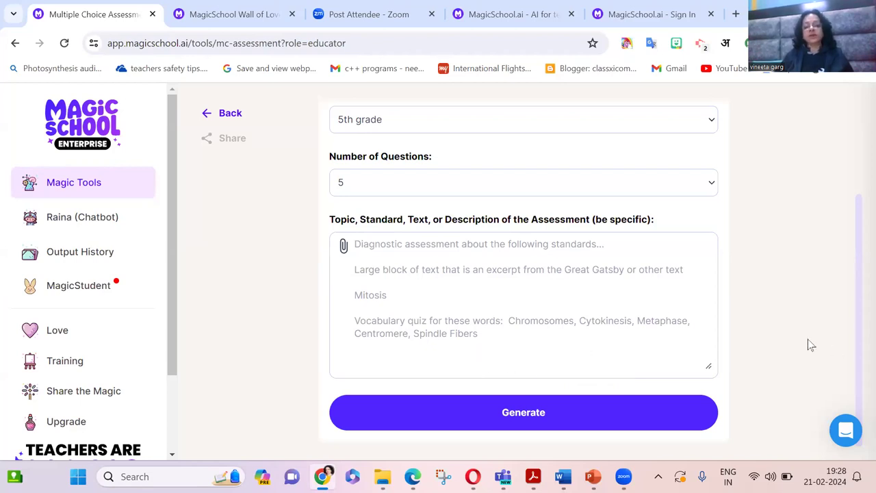
scroll(807, 339, up, 2)
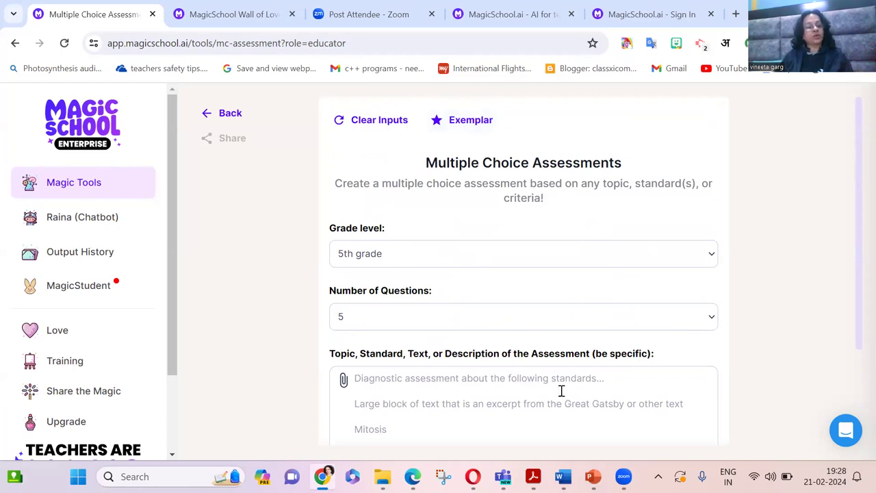
Load the exemplar for the multiple choice assessment and compare its filled-in form with the sample mitosis questions.
click(479, 123)
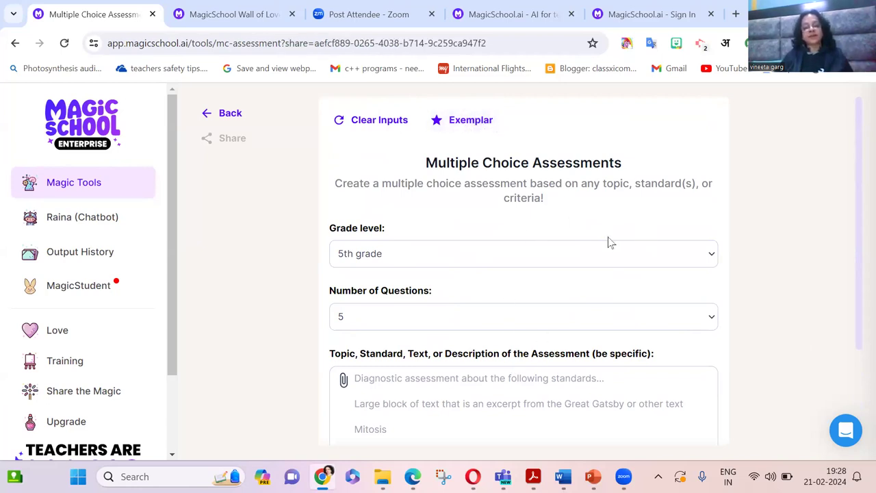
scroll(636, 240, down, 2)
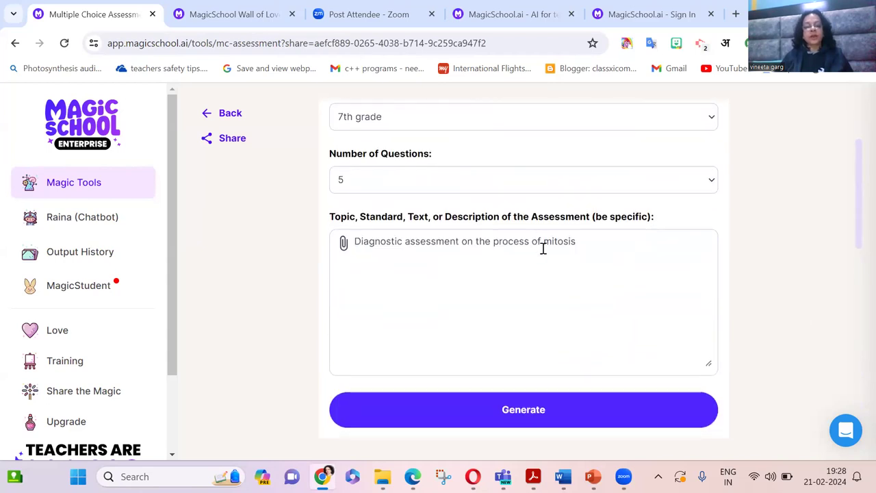
scroll(542, 248, up, 1)
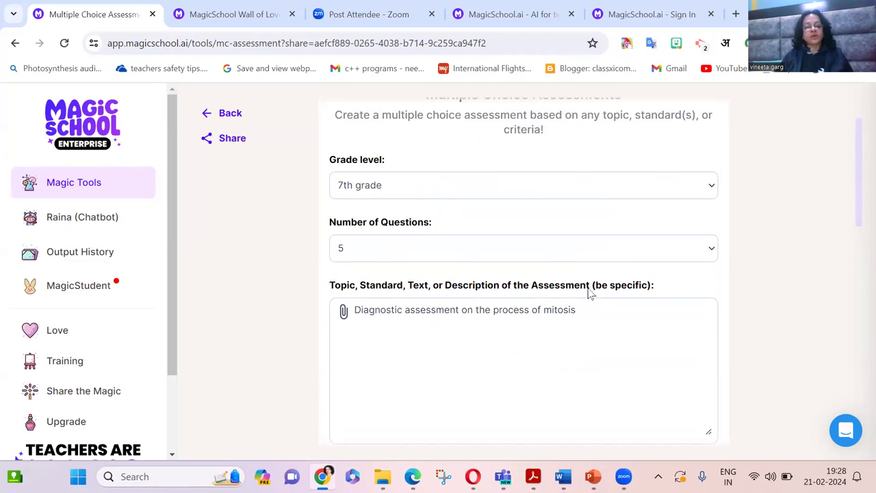
scroll(591, 291, down, 4)
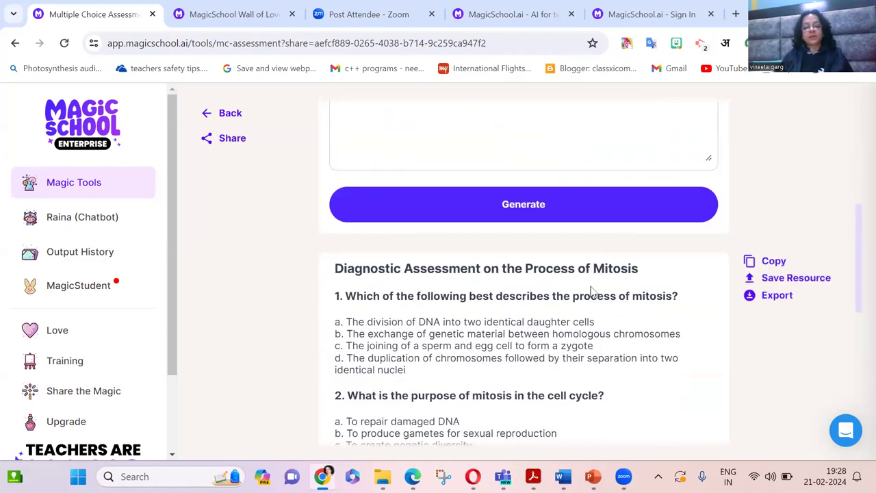
scroll(643, 268, down, 1)
scroll(518, 297, up, 5)
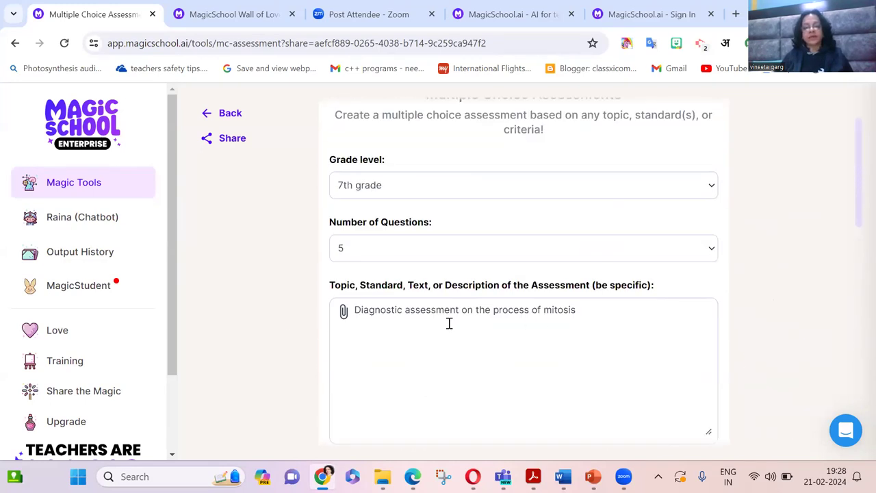
scroll(604, 342, down, 4)
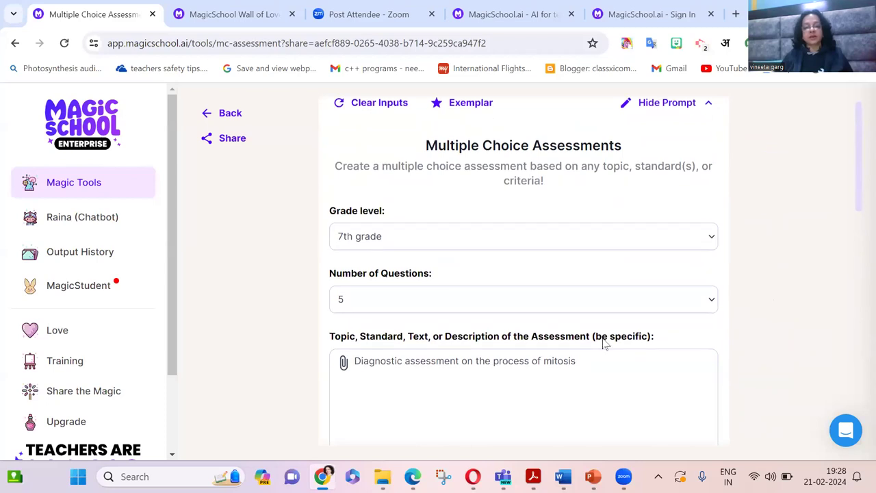
scroll(604, 342, down, 3)
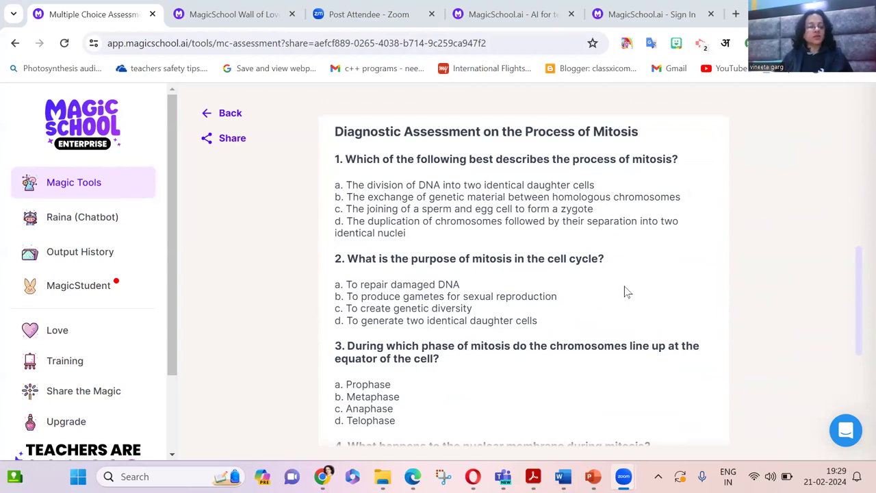
Read the sample mitosis assessment through to its answer key and display the available export formats.
mouse_move(567, 260)
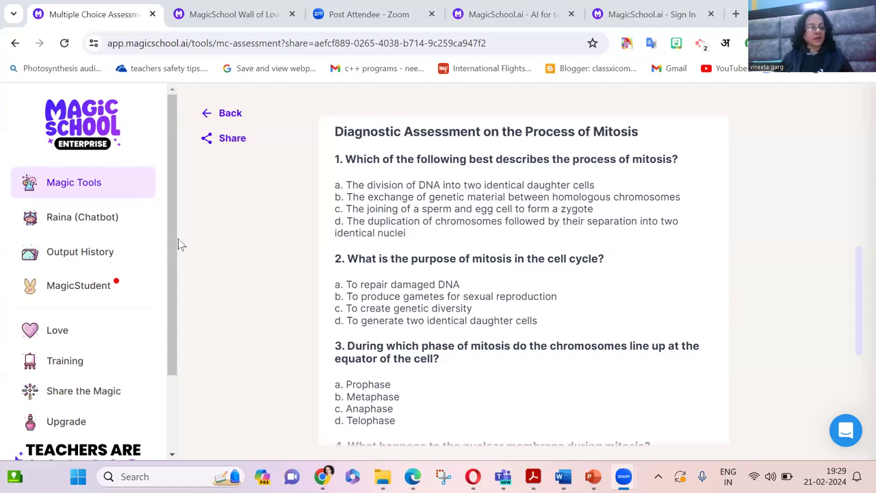
drag(174, 260, 170, 288)
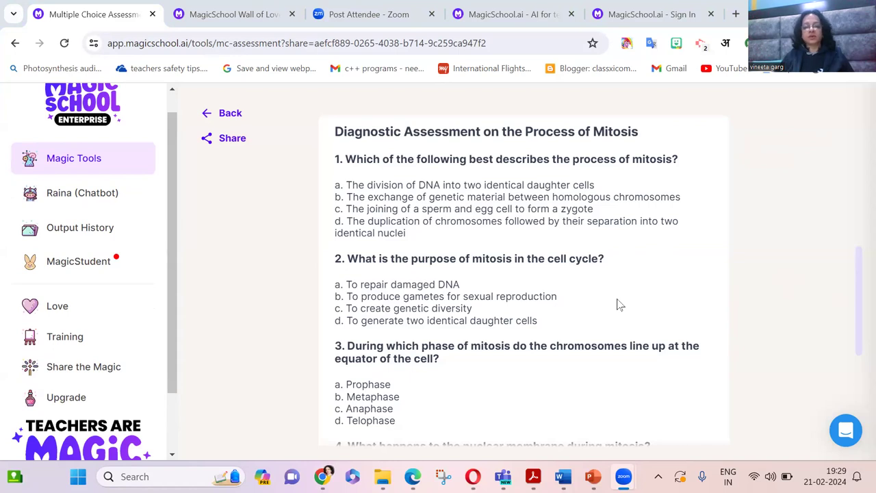
mouse_move(624, 292)
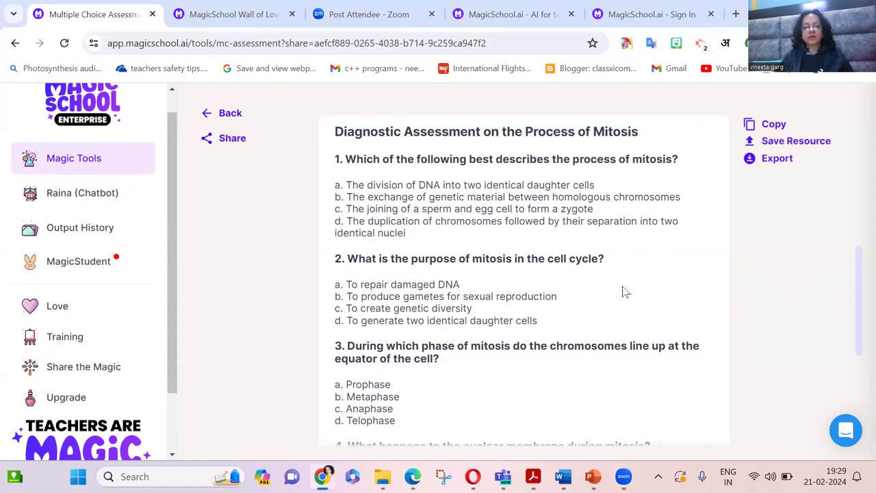
mouse_move(598, 280)
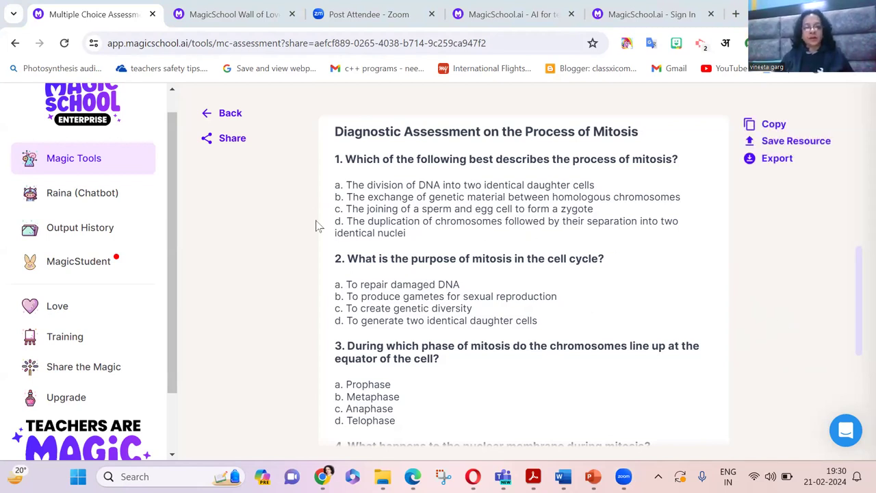
scroll(553, 278, down, 3)
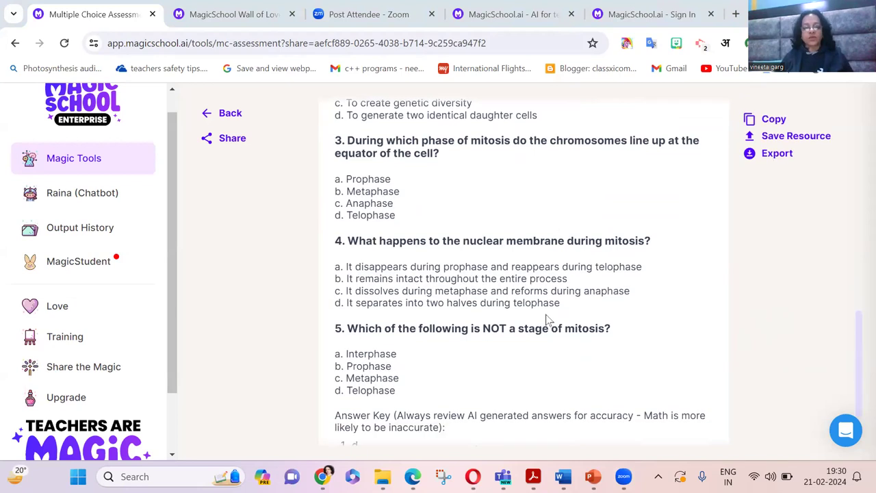
scroll(551, 342, down, 1)
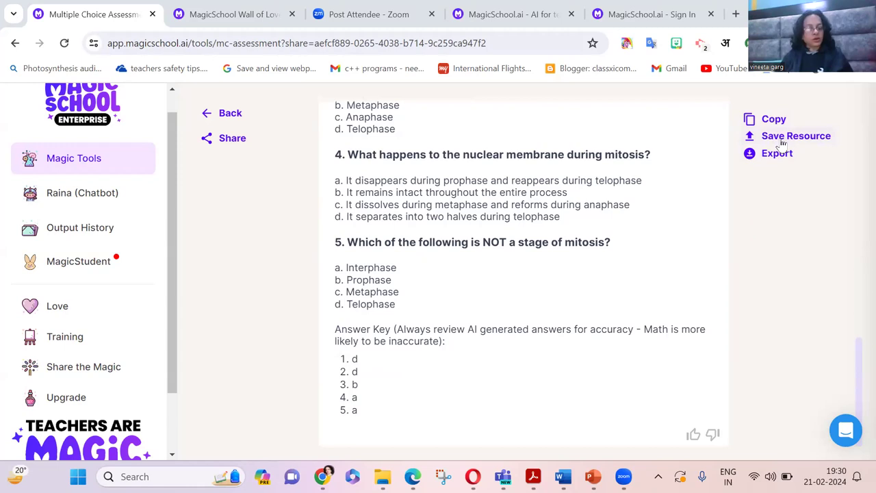
mouse_move(780, 152)
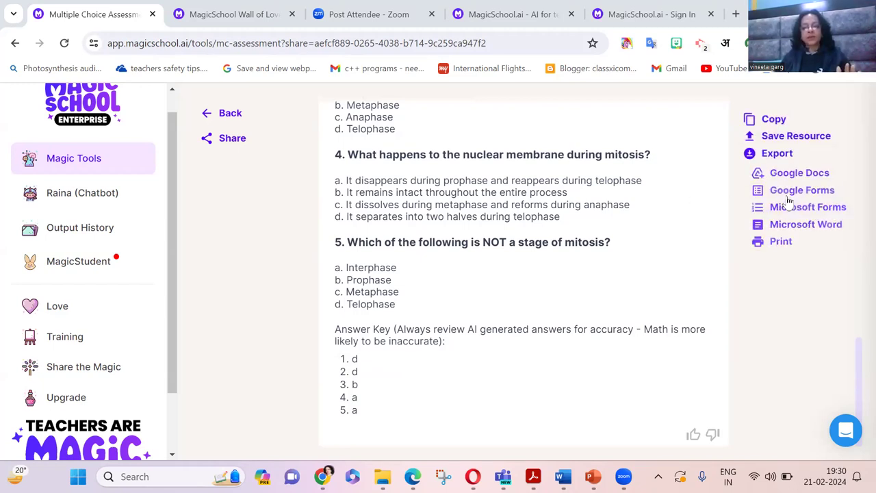
Clear the exemplar inputs from the assessment form and look through the grade level choices without changing the selection.
scroll(555, 302, up, 20)
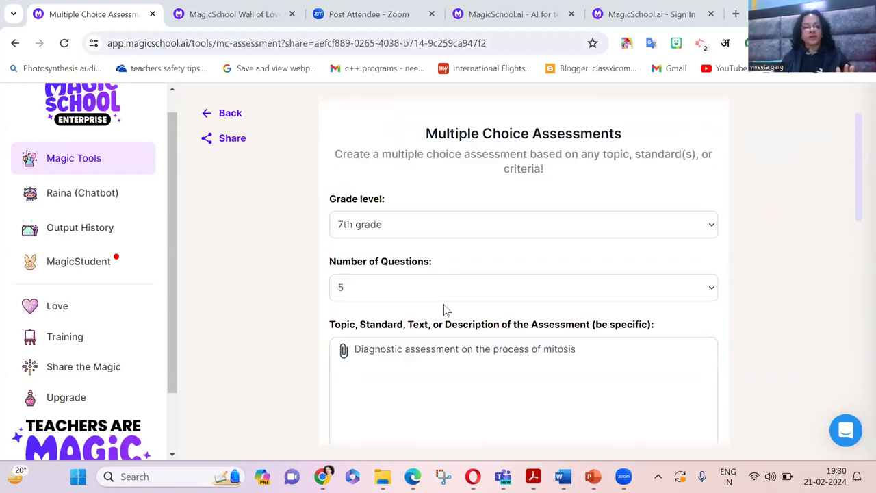
click(369, 124)
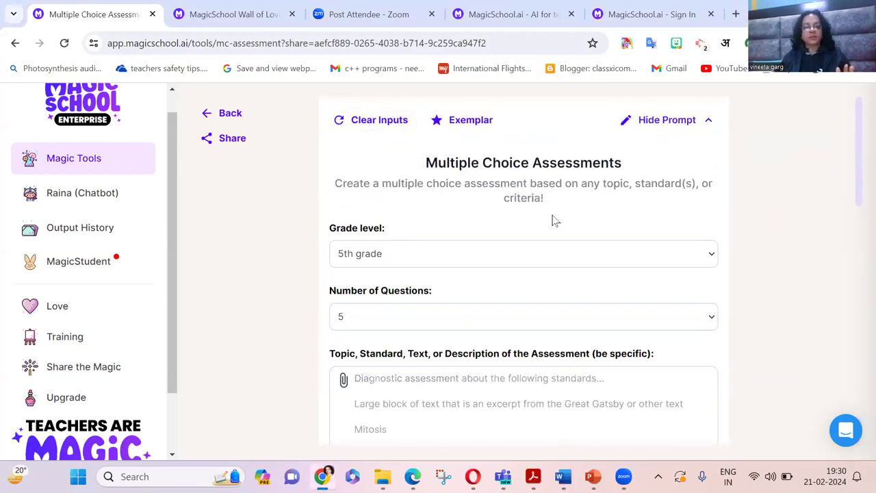
click(712, 255)
scroll(484, 112, down, 1)
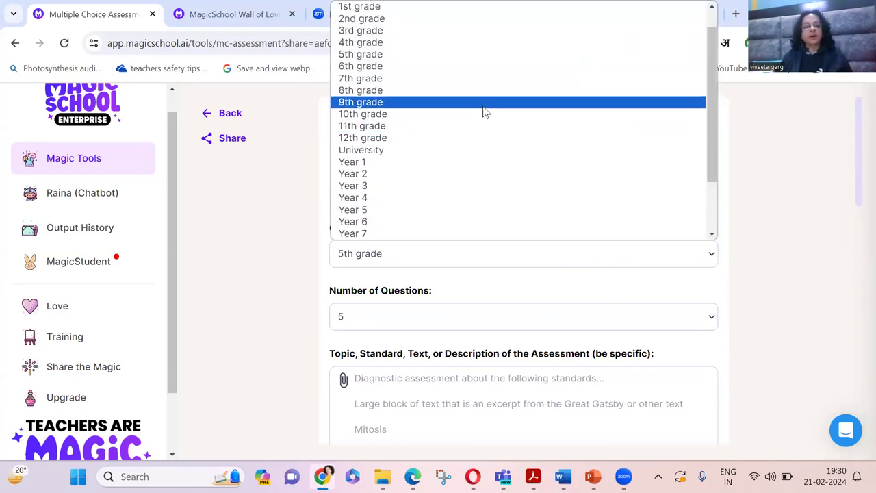
key(Escape)
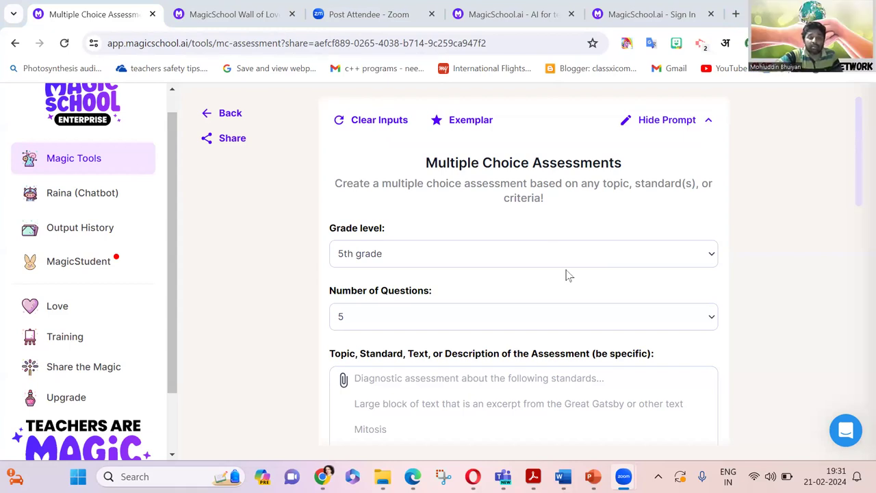
Set the number of questions for the multiple choice assessment to 10.
key(Tab)
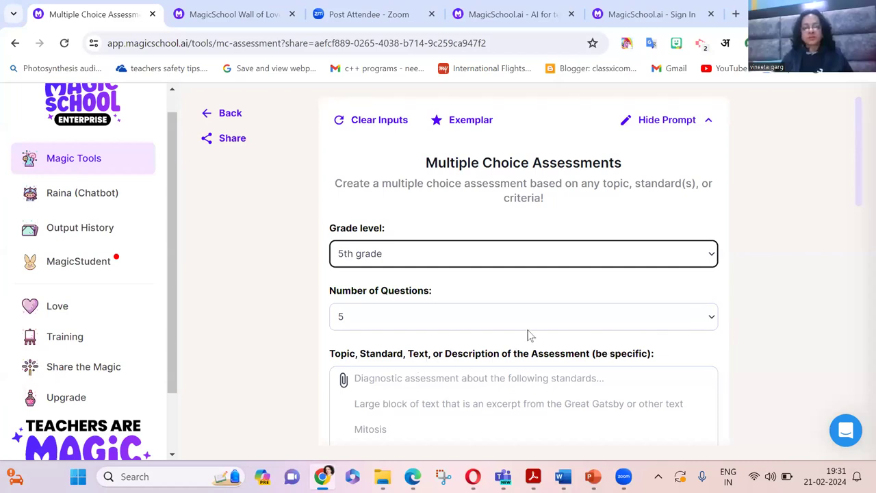
scroll(527, 335, down, 1)
click(714, 254)
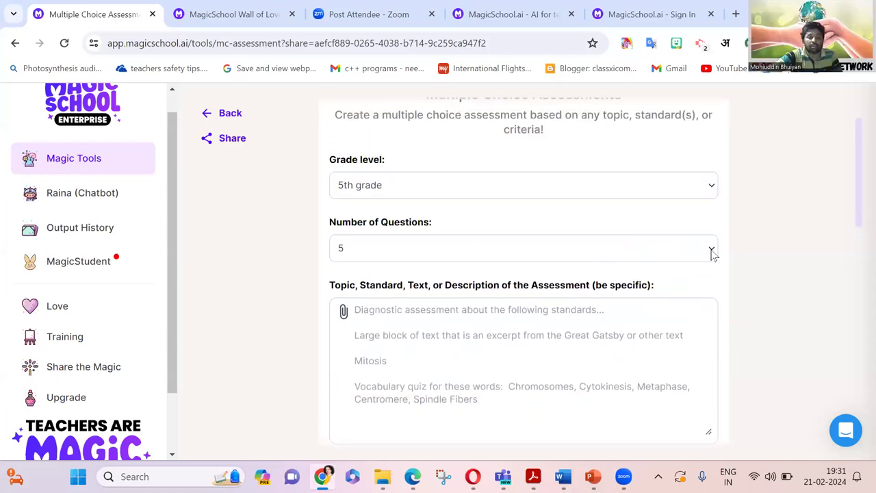
click(471, 280)
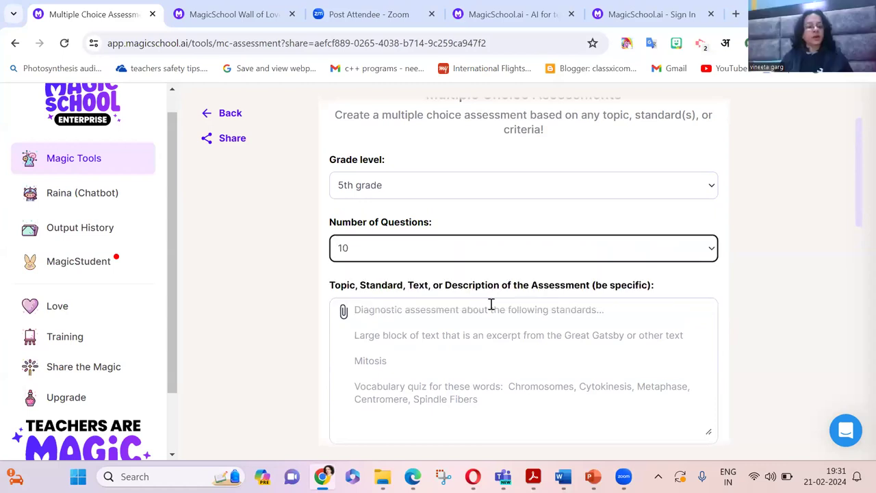
Enter Photosynthesis as the assessment topic and generate the quiz.
click(493, 317)
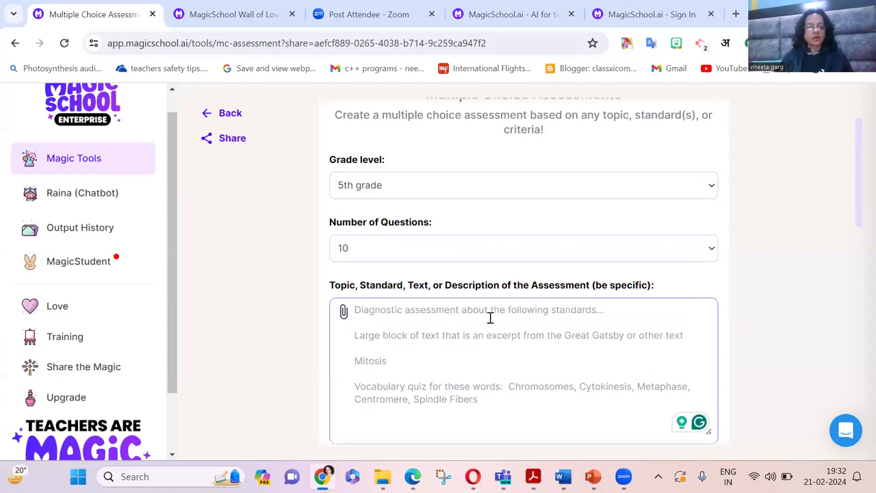
text(P)
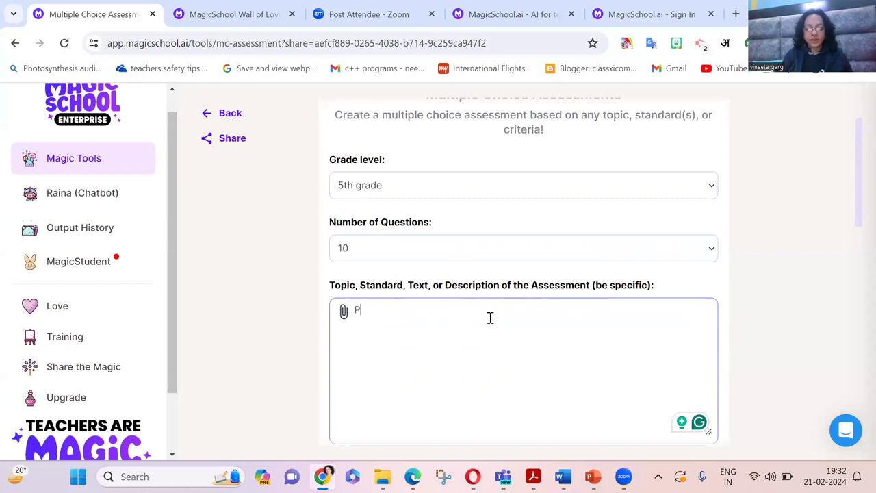
text(hotosynthesis)
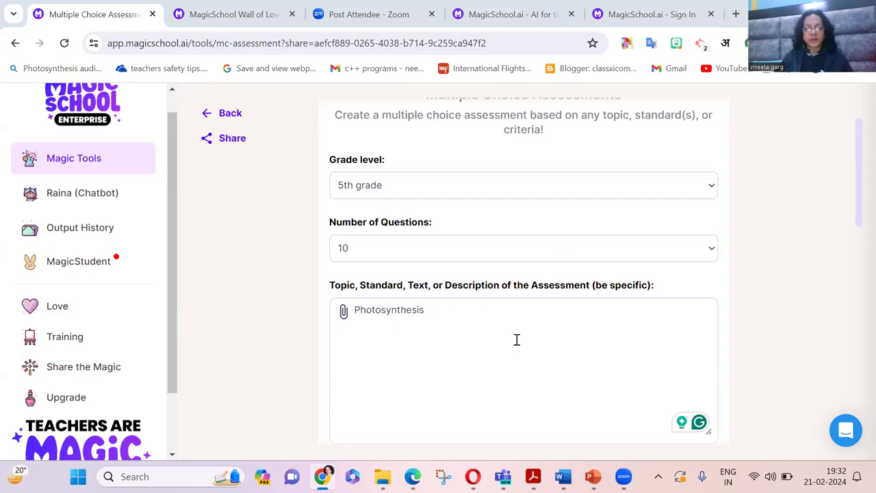
scroll(517, 339, down, 3)
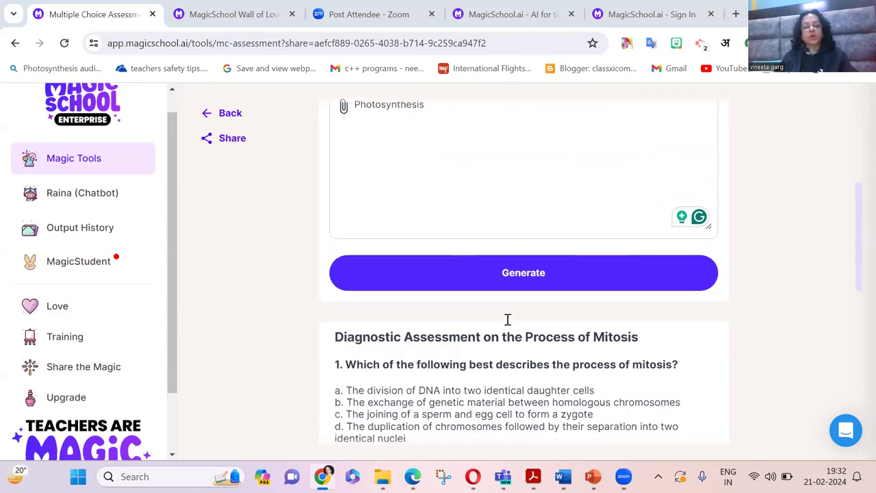
click(529, 280)
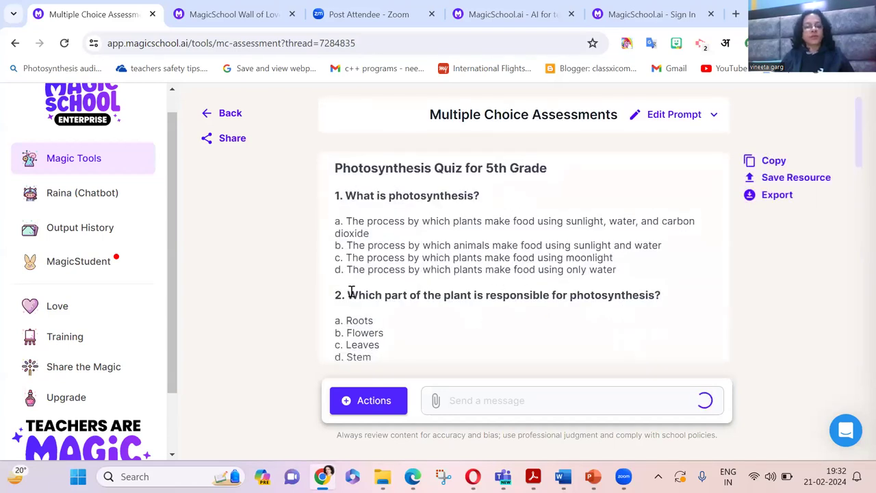
Export the generated photosynthesis quiz to Google Forms and open the resulting form.
scroll(513, 292, down, 2)
scroll(513, 292, down, 9)
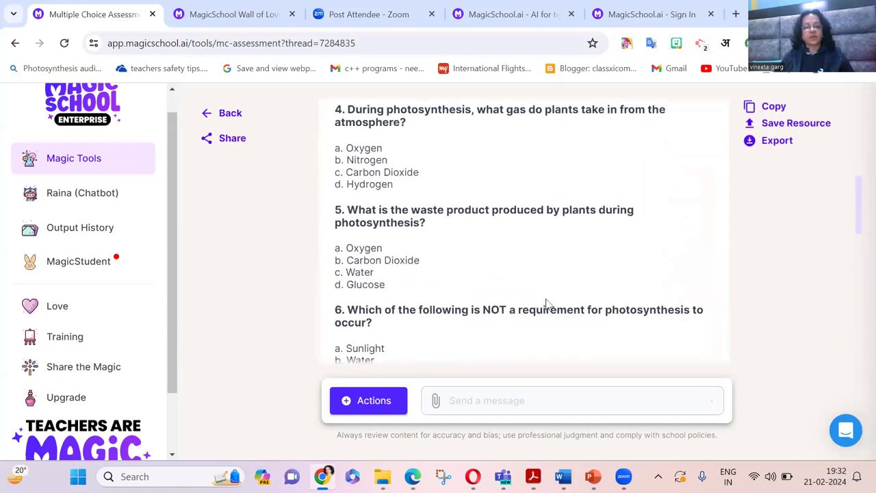
scroll(555, 335, down, 3)
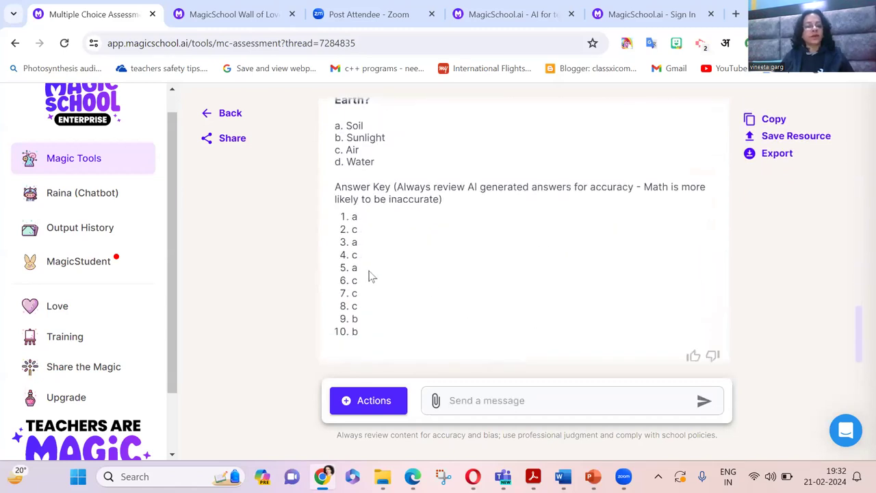
click(776, 153)
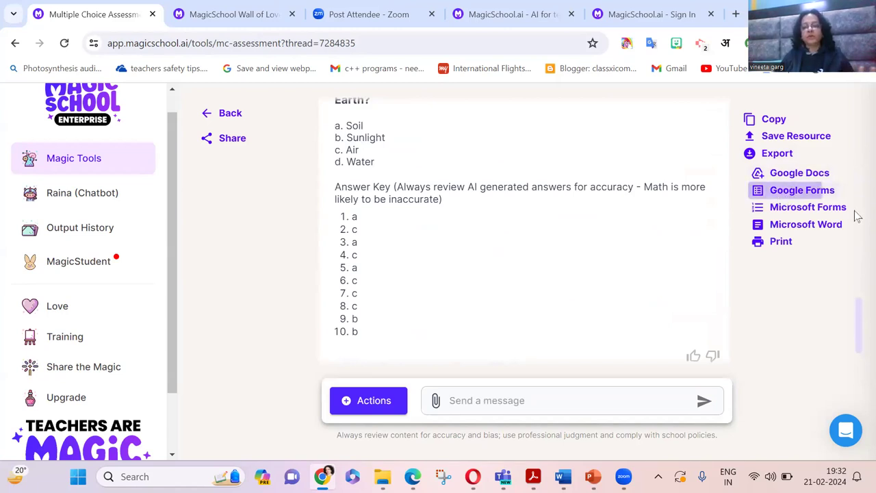
click(794, 192)
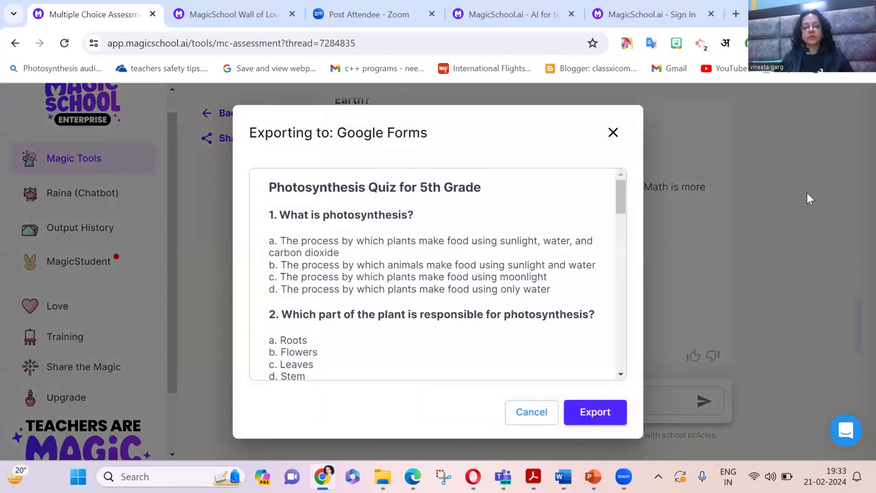
click(594, 411)
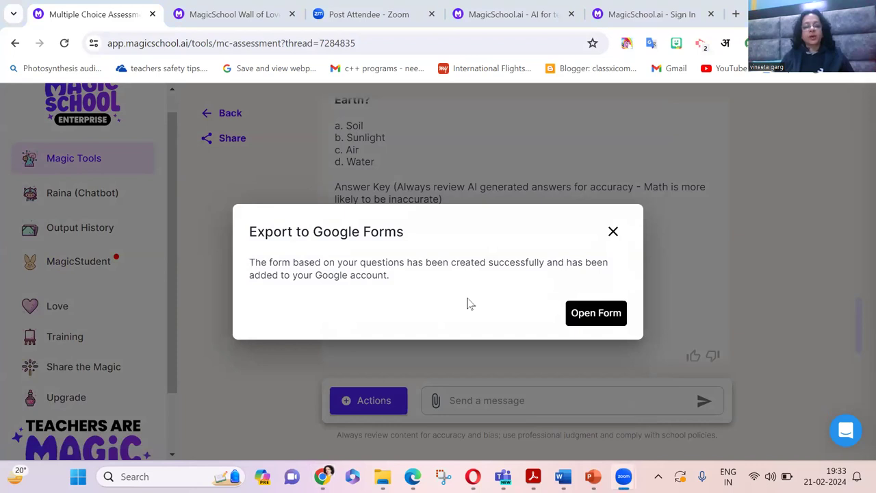
click(623, 323)
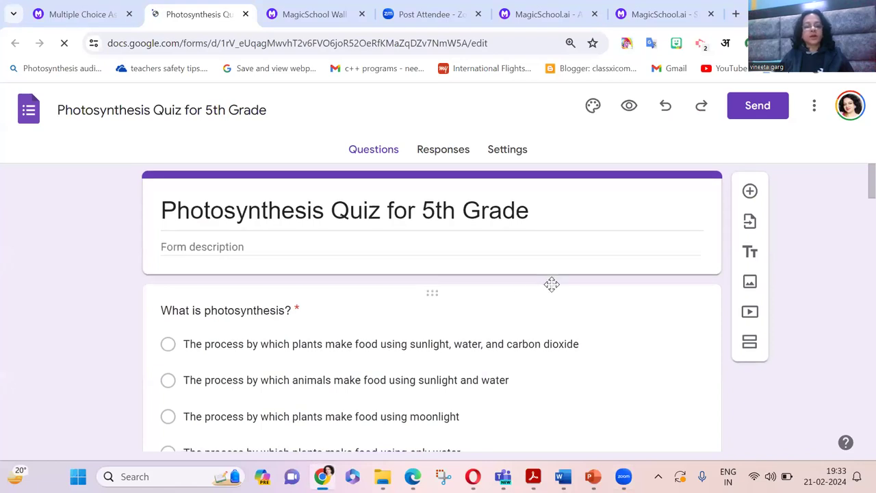
Review the questions and answer choices in the exported photosynthesis form.
scroll(555, 333, down, 1)
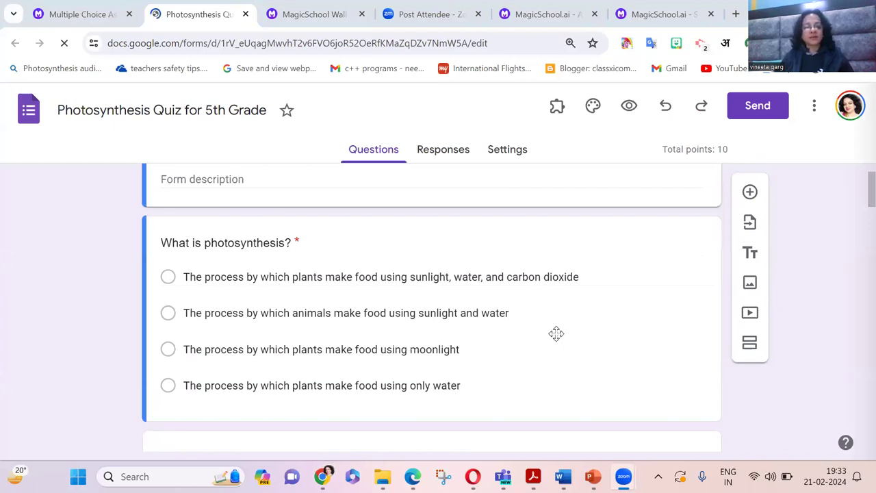
scroll(477, 336, down, 2)
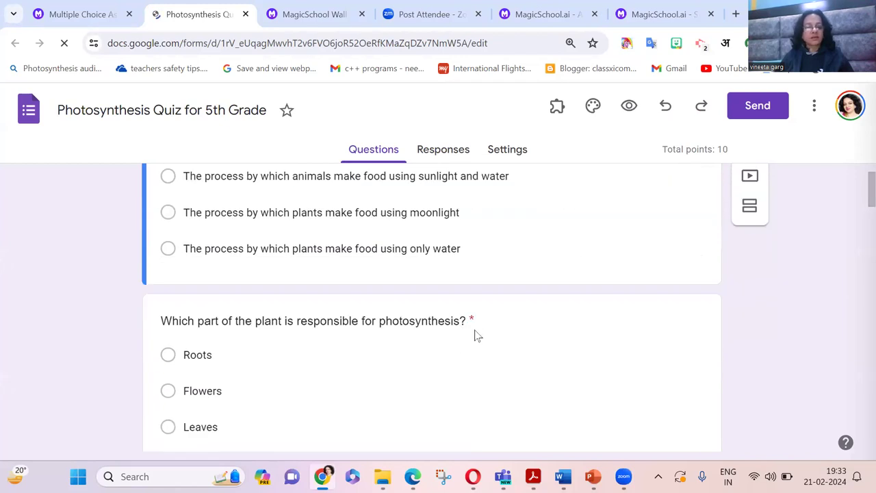
scroll(477, 335, down, 8)
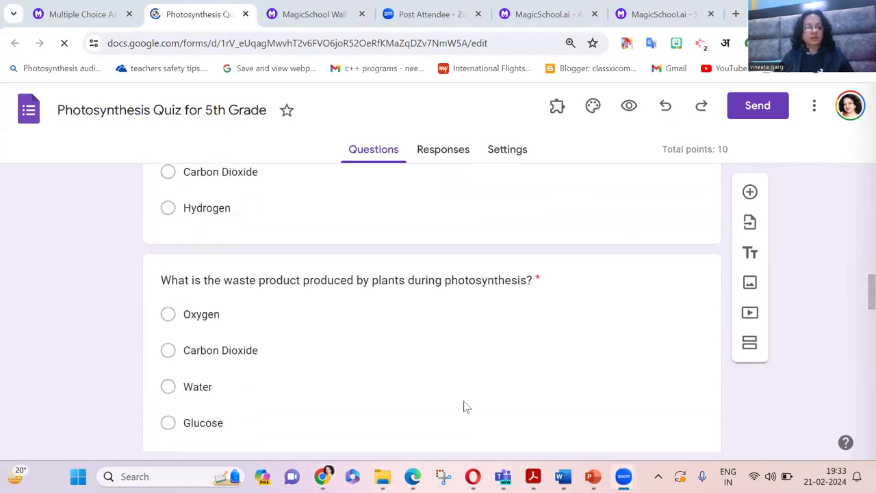
scroll(492, 353, down, 2)
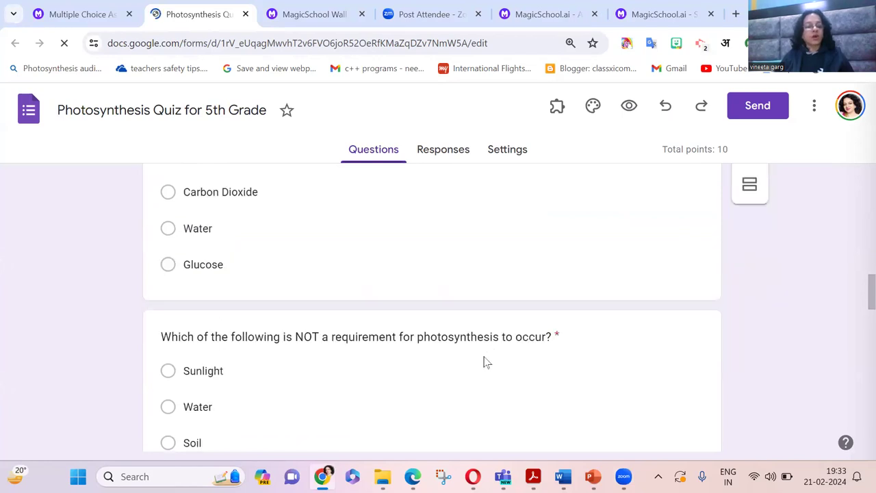
scroll(485, 362, down, 5)
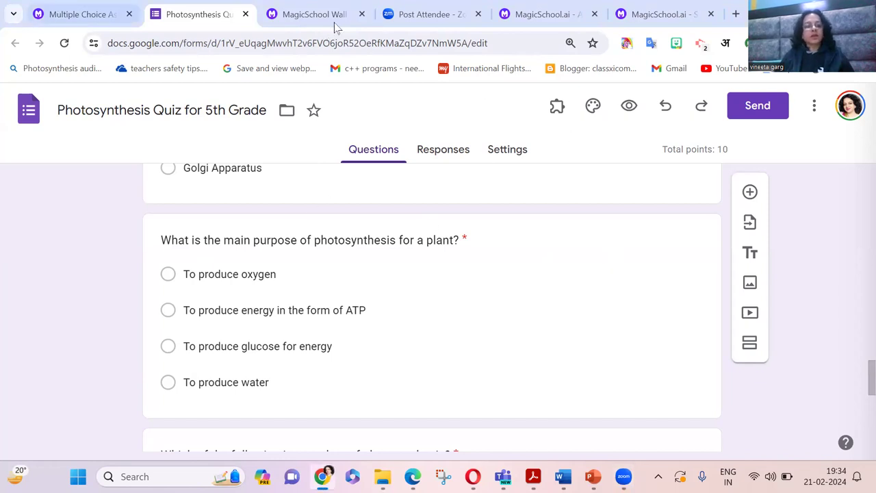
Switch back to MagicSchool and open the YouTube Video Questions tool from the Questions category.
click(73, 14)
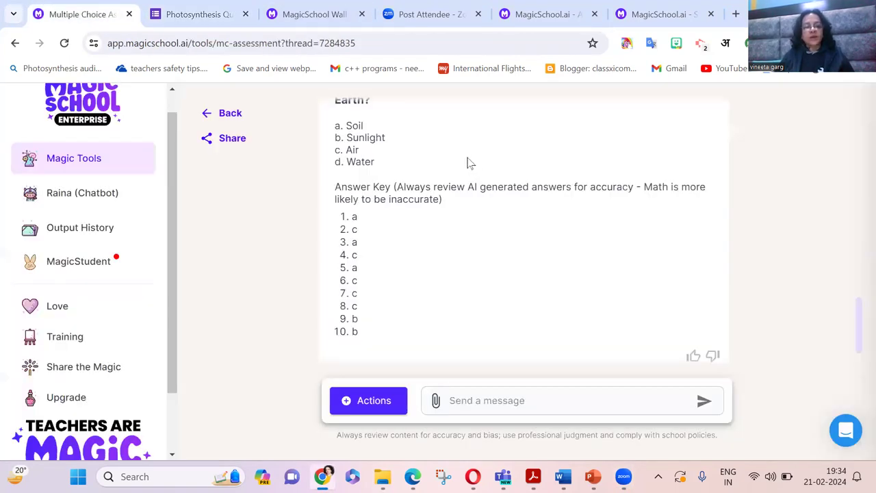
mouse_move(705, 177)
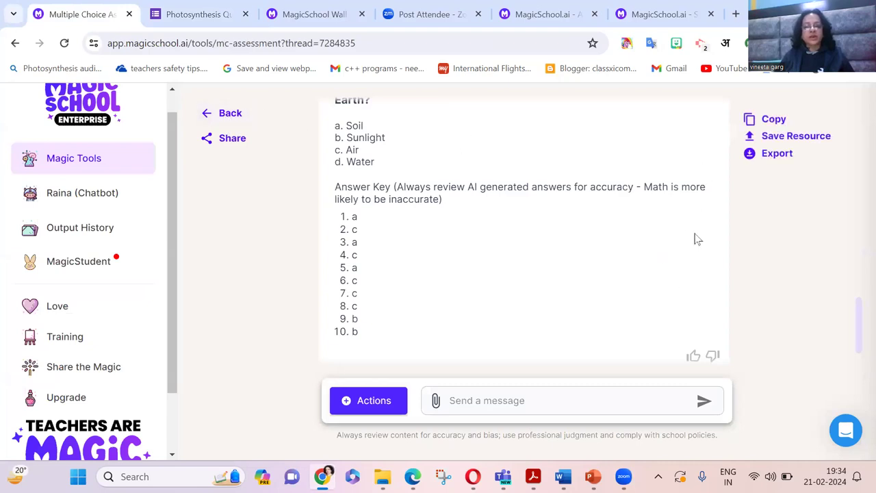
scroll(695, 238, up, 3)
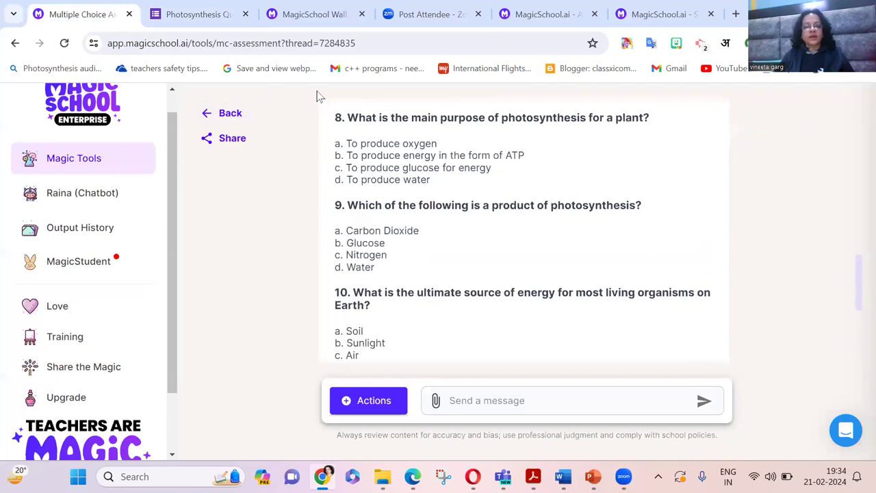
click(231, 115)
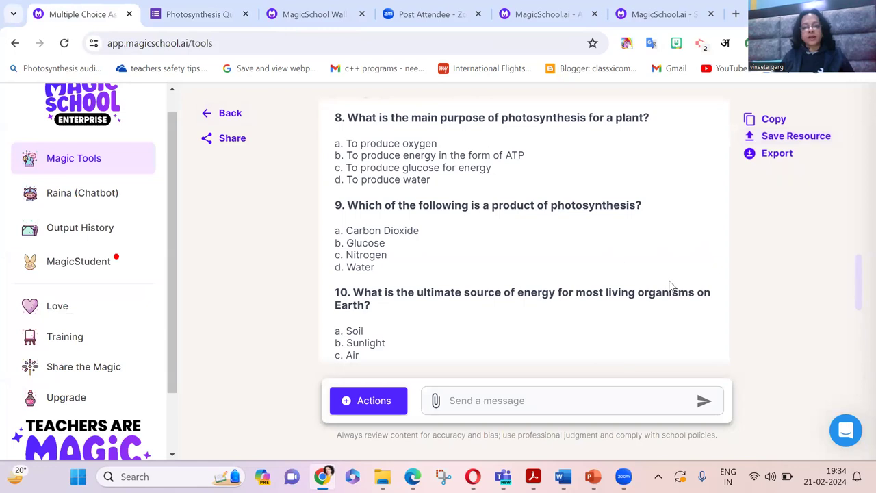
click(230, 116)
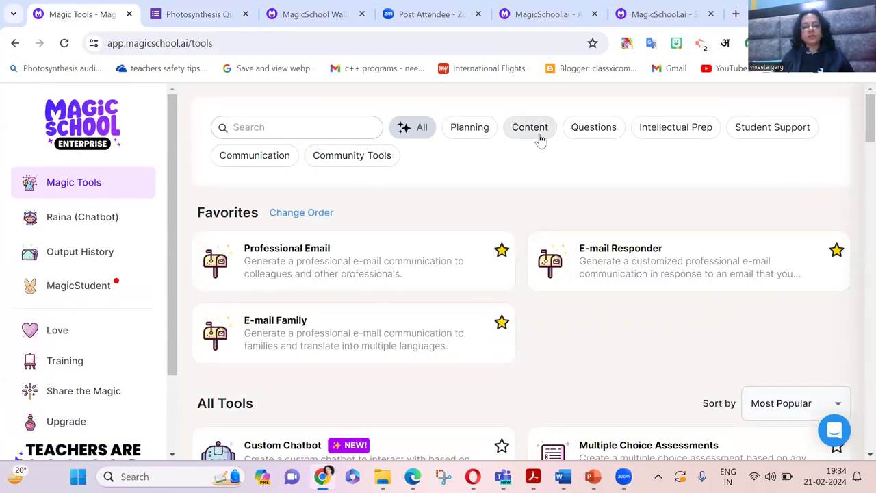
click(603, 134)
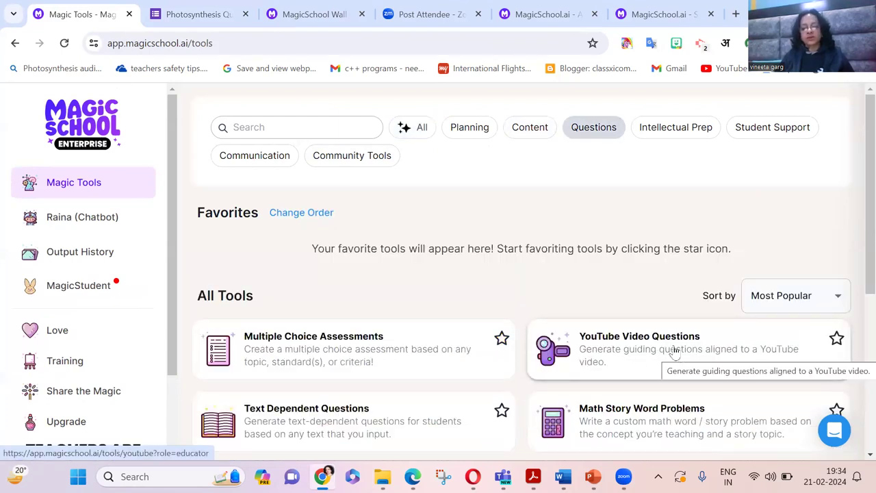
click(717, 349)
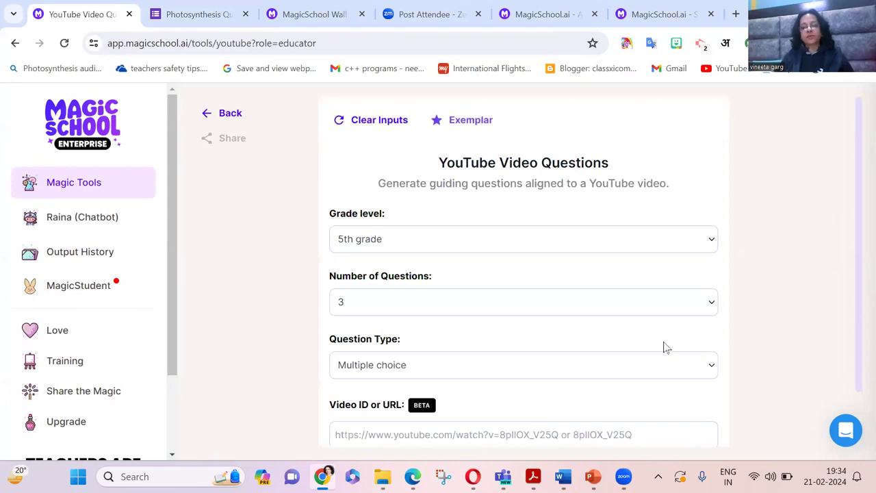
Load the exemplar for YouTube Video Questions and examine its filled-in form and video URL.
click(471, 125)
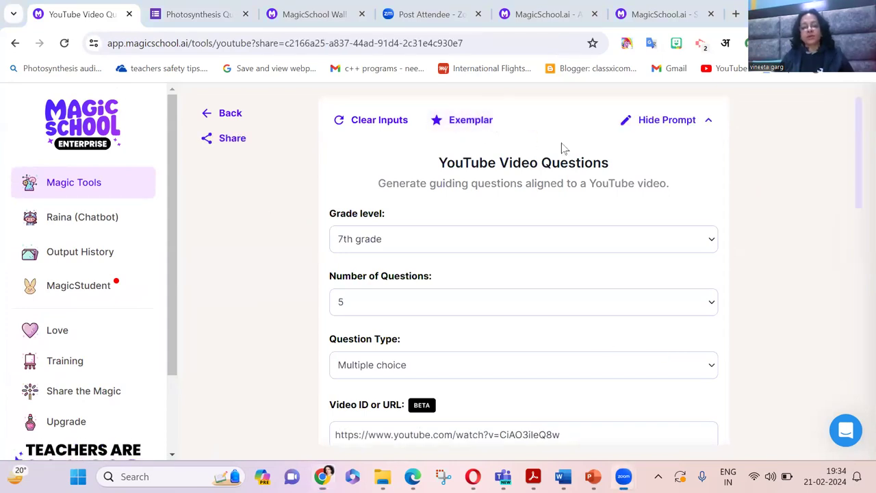
scroll(538, 332, down, 3)
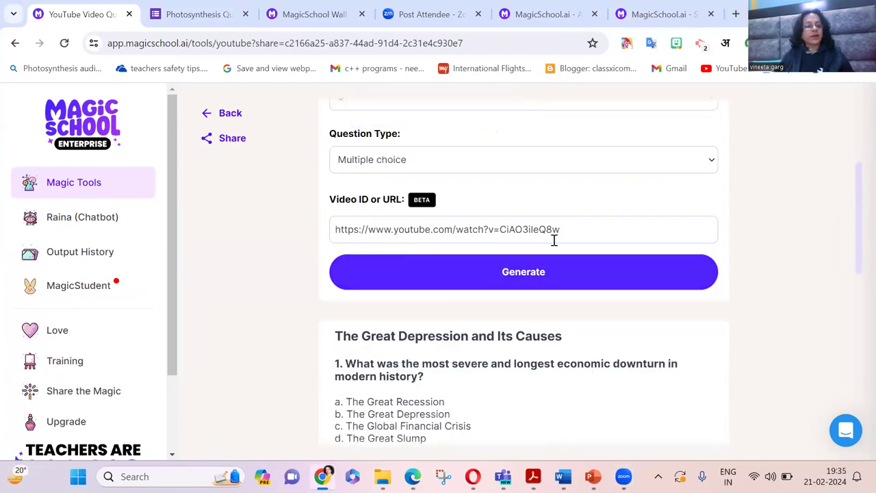
scroll(547, 229, up, 1)
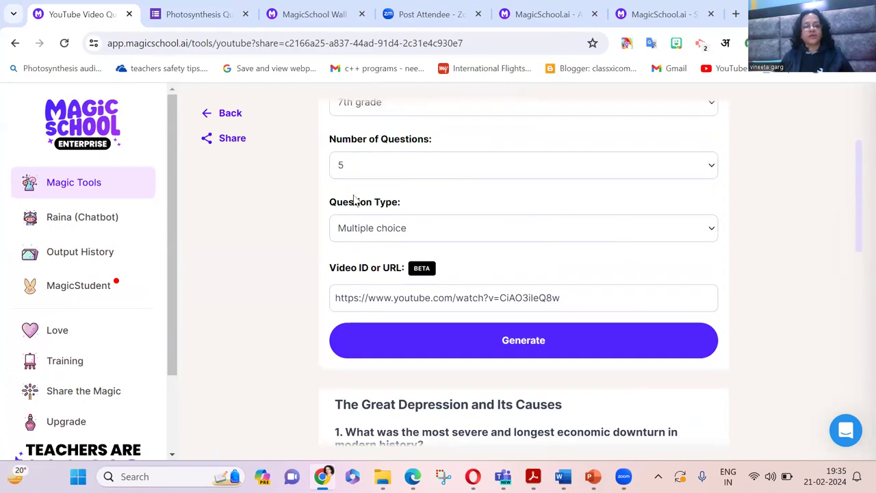
scroll(378, 174, up, 1)
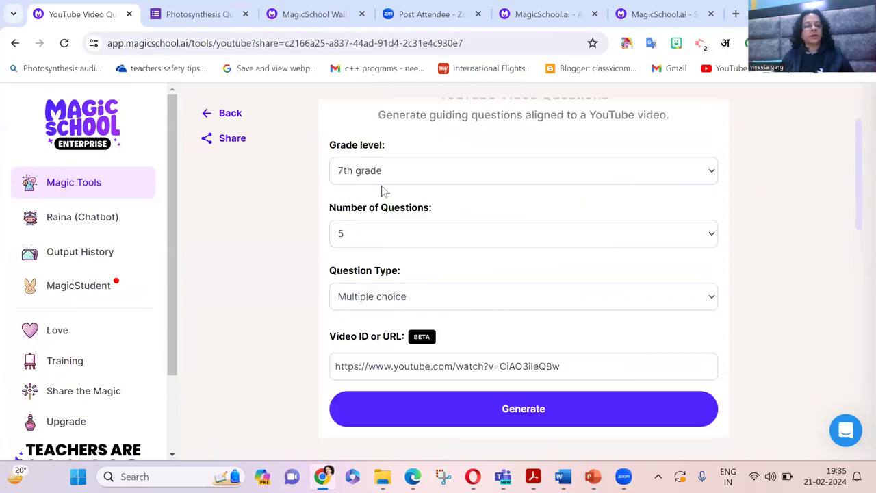
Look through the choices for number of questions and question type, keeping 5 and Multiple choice.
click(712, 235)
click(711, 236)
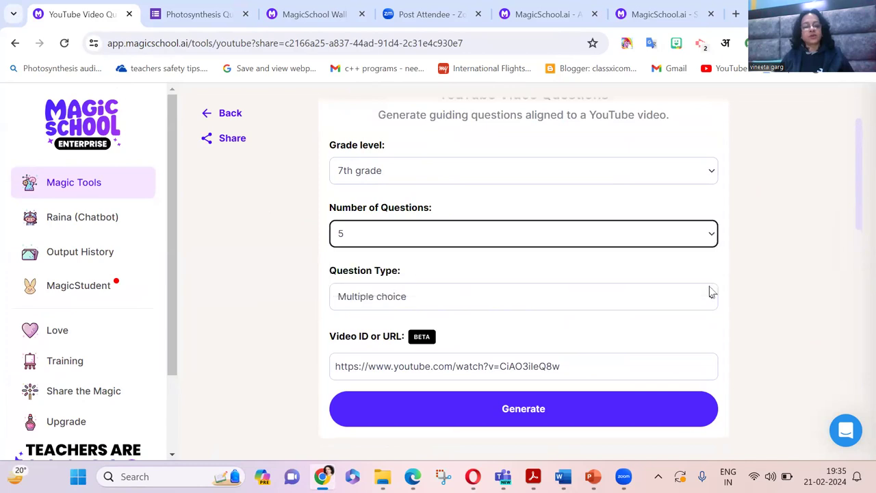
click(709, 301)
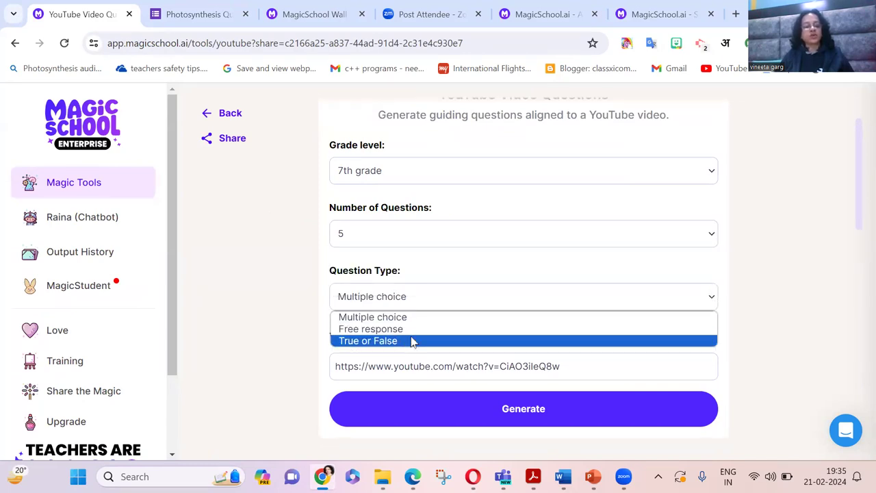
click(420, 319)
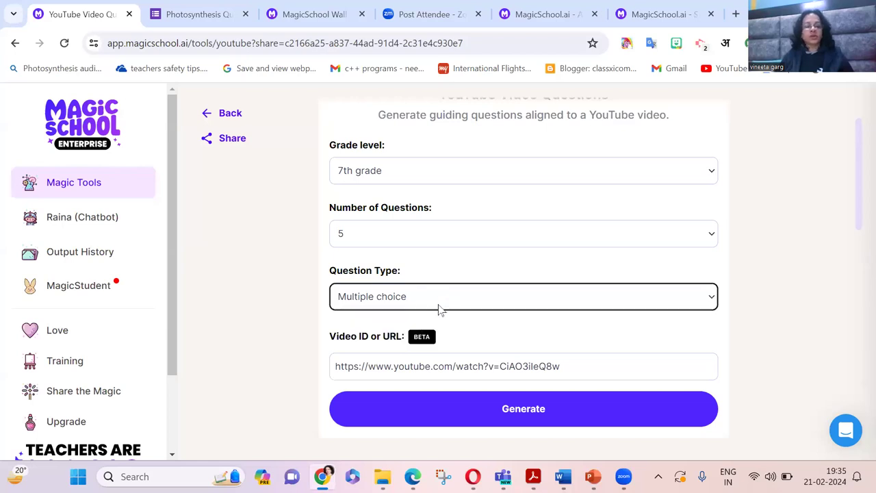
Generate the questions for the exemplar YouTube video and highlight the first answer's timestamp in the answer key.
scroll(760, 342, down, 1)
click(553, 353)
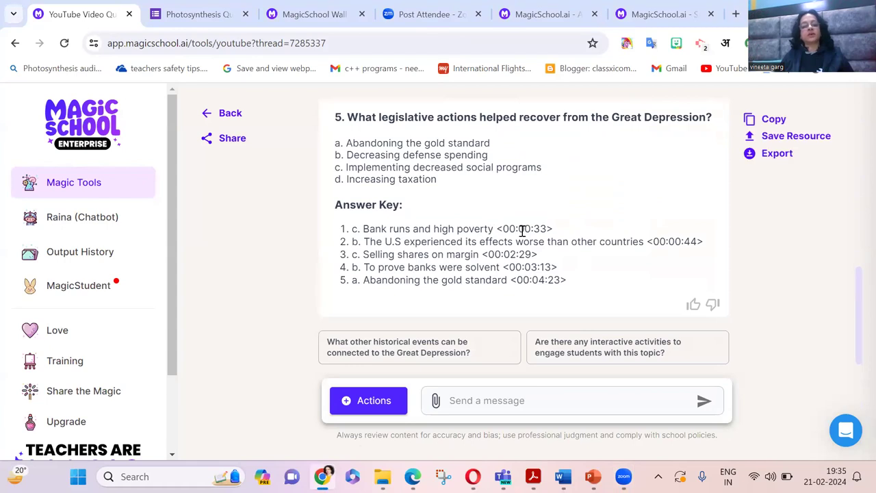
drag(509, 229, 541, 228)
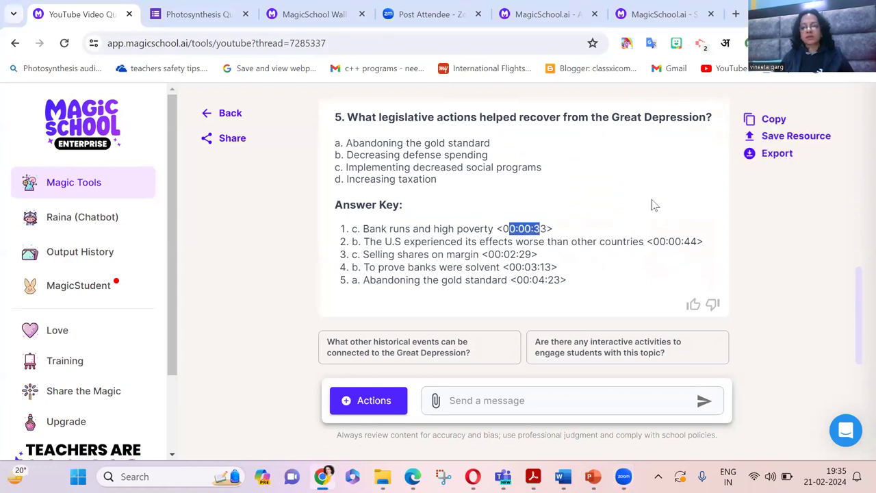
Check the export options for the video questions and open the Jeopardy Review Game tool from the Questions category.
click(777, 154)
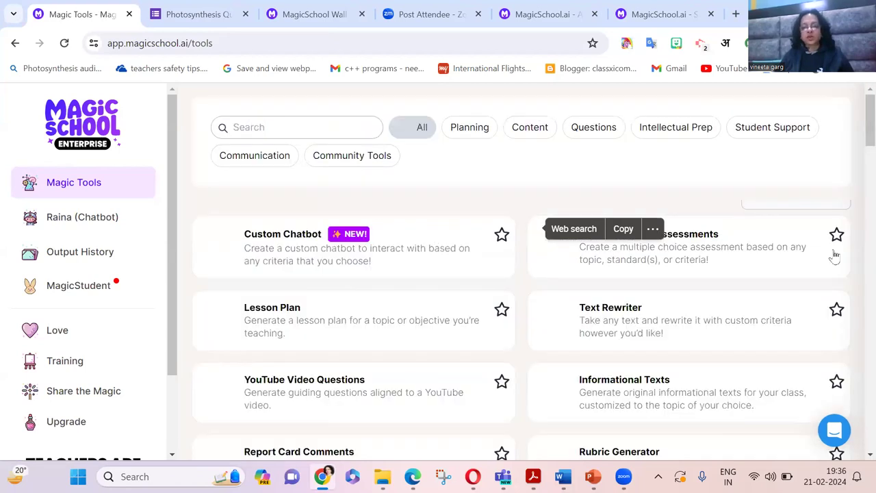
click(540, 134)
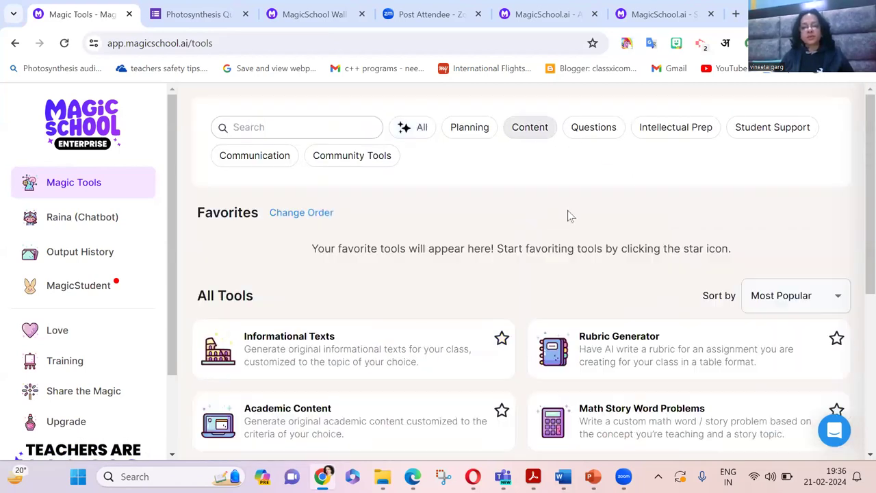
scroll(676, 287, down, 3)
click(607, 134)
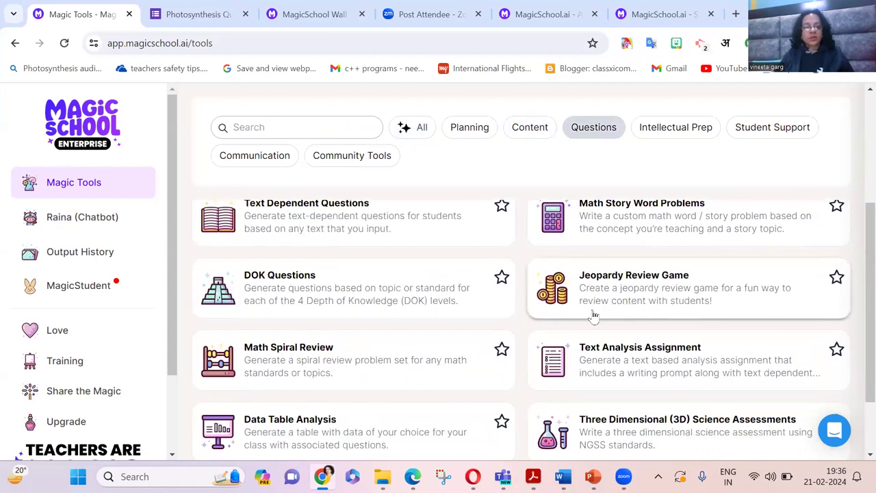
click(712, 298)
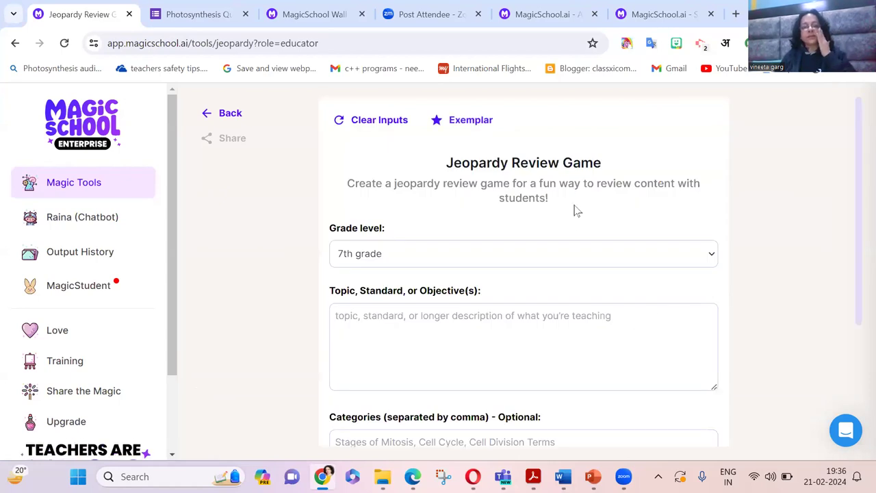
Load the exemplar for Jeopardy Review Game and examine its grade level, topic and optional categories fields.
click(479, 127)
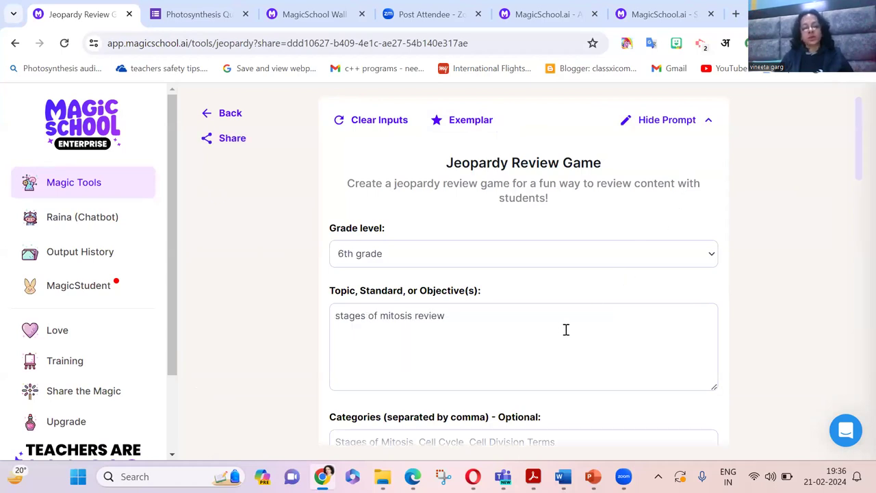
scroll(566, 329, down, 1)
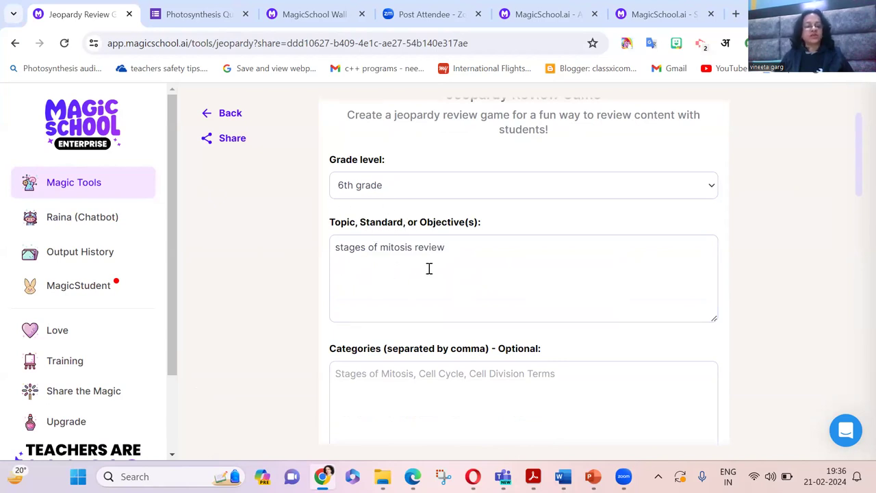
scroll(592, 314, down, 6)
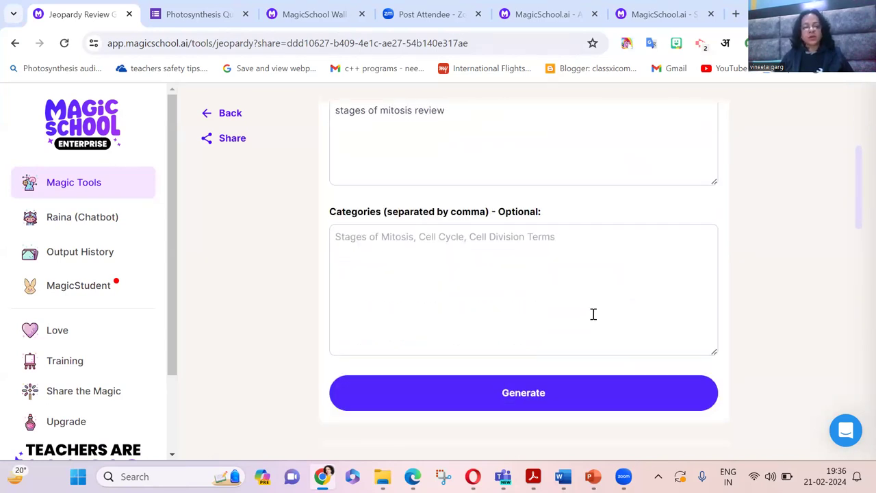
Examine the exemplar's mitosis Jeopardy points table and the questions listed under each phase, from Interphase to Telophase.
scroll(593, 315, down, 1)
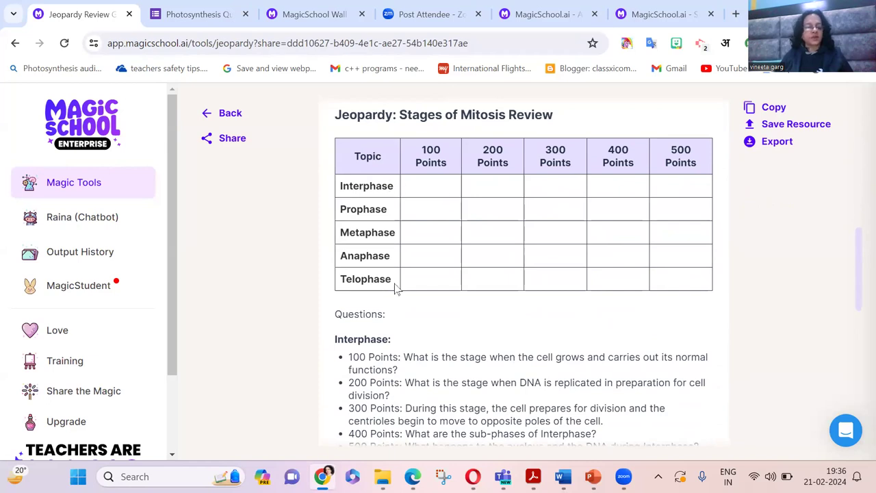
scroll(388, 326, down, 2)
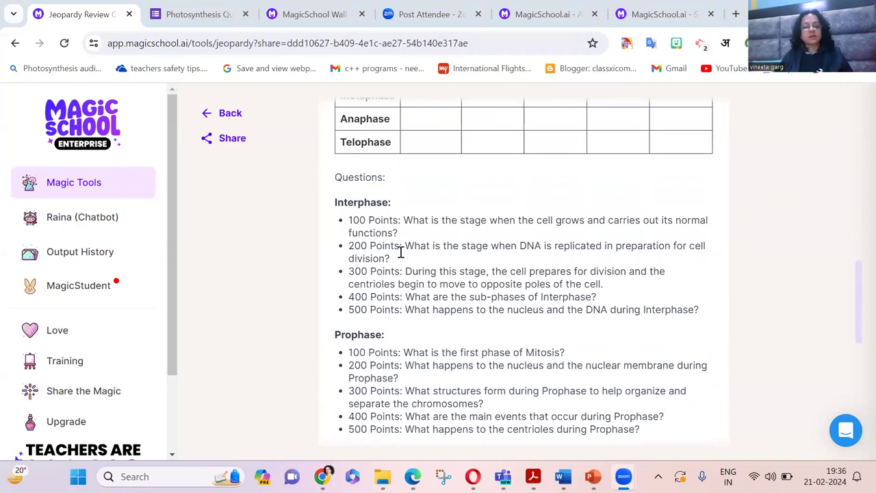
mouse_move(532, 271)
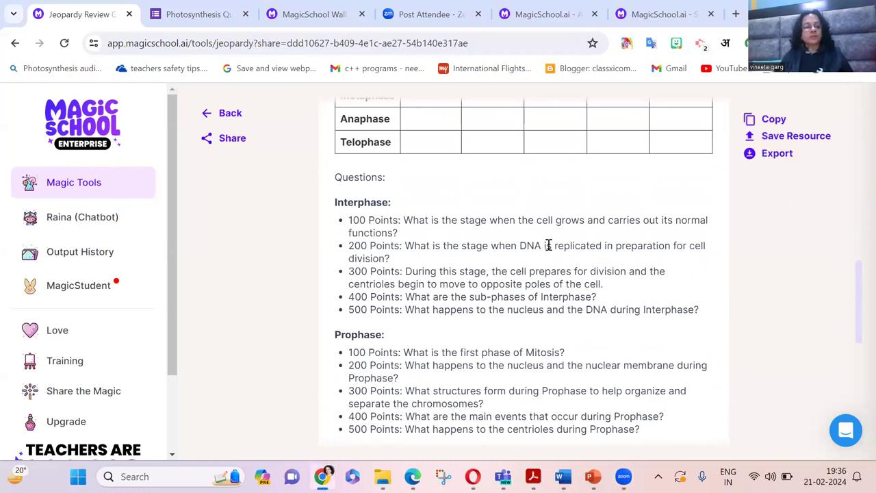
mouse_move(692, 292)
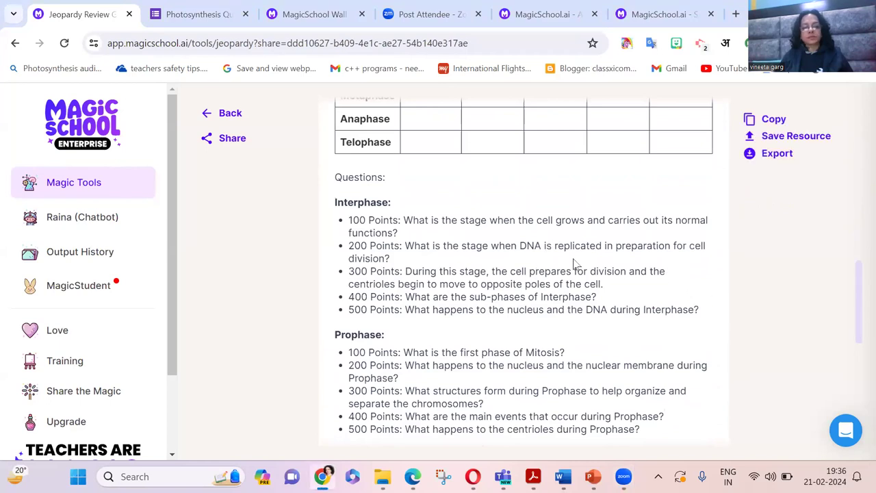
mouse_move(348, 297)
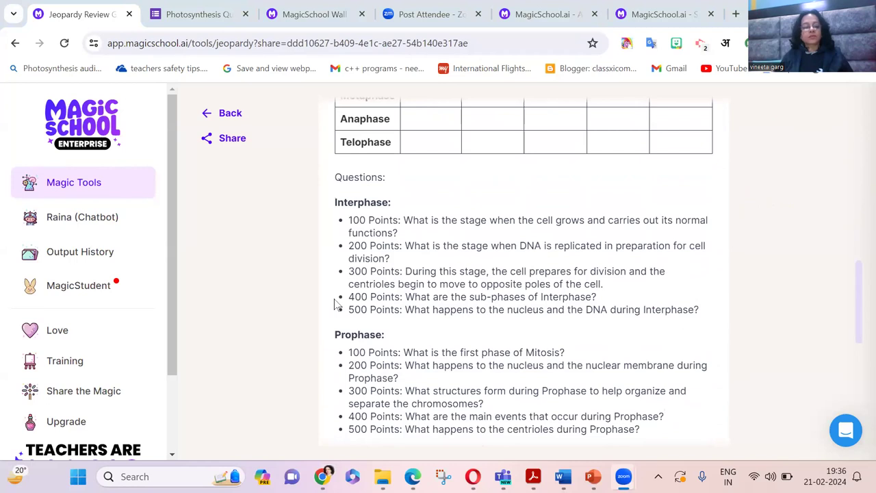
mouse_move(476, 313)
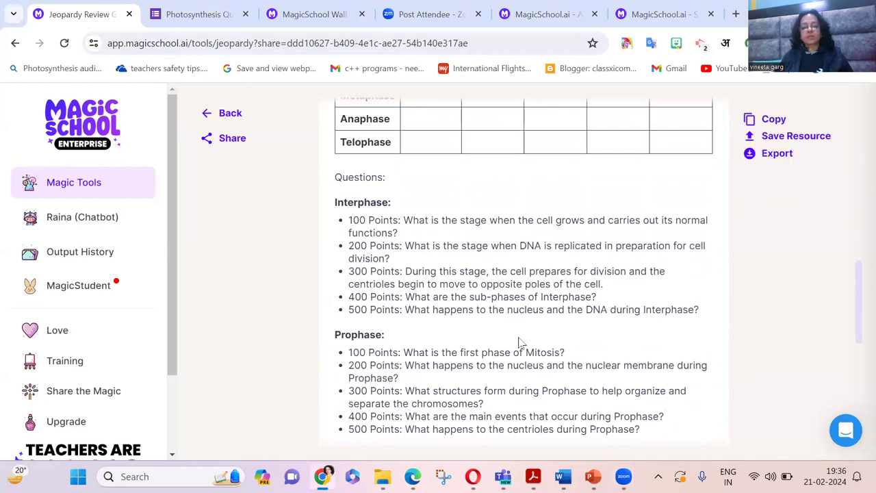
mouse_move(449, 344)
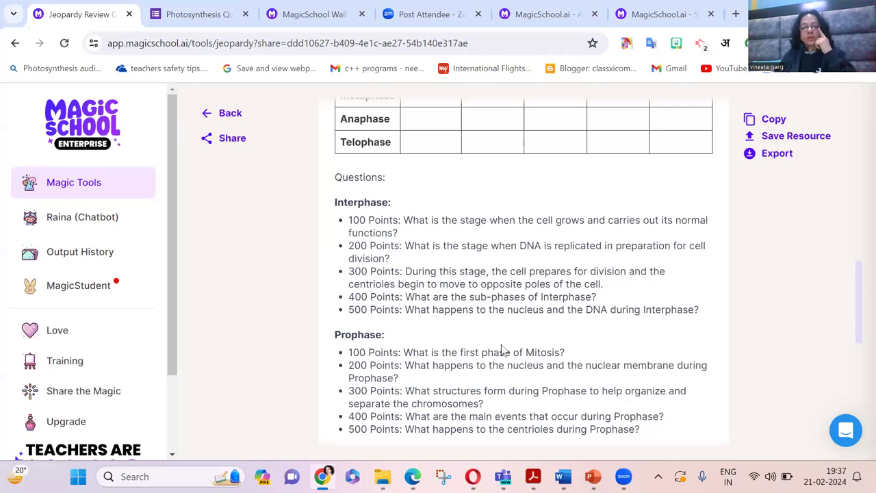
scroll(503, 350, down, 3)
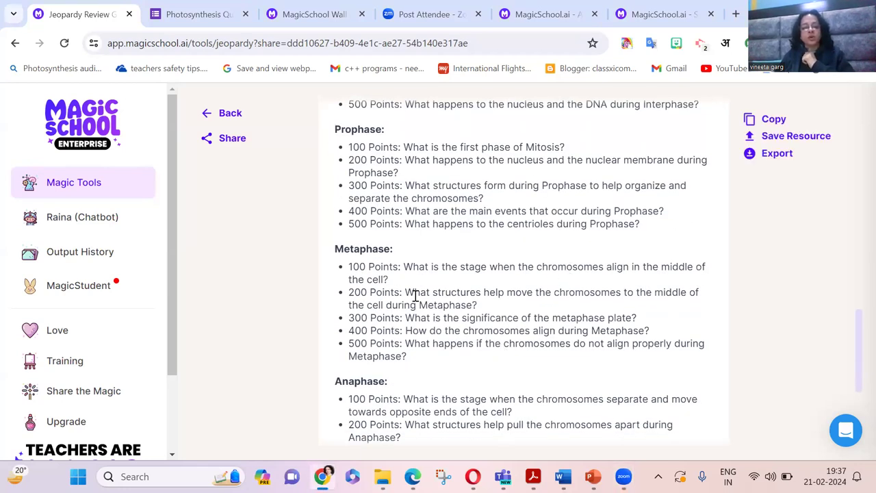
scroll(458, 306, down, 2)
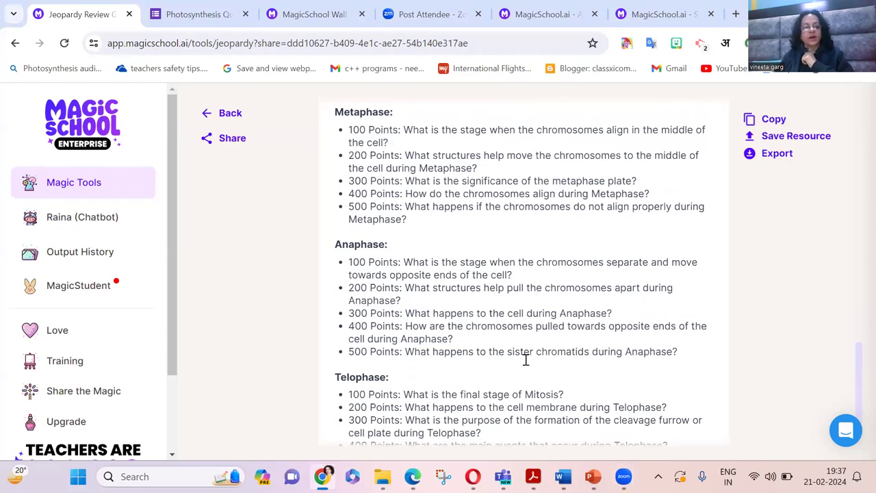
scroll(525, 356, up, 3)
scroll(516, 304, up, 5)
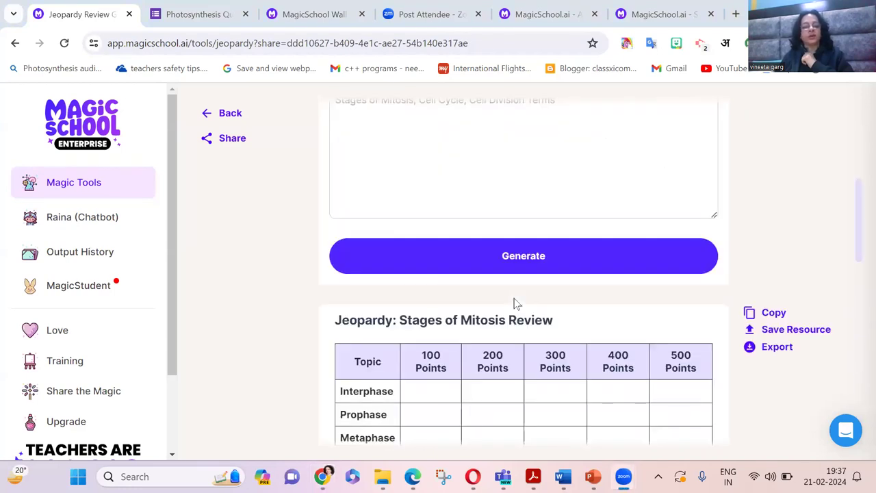
mouse_move(538, 336)
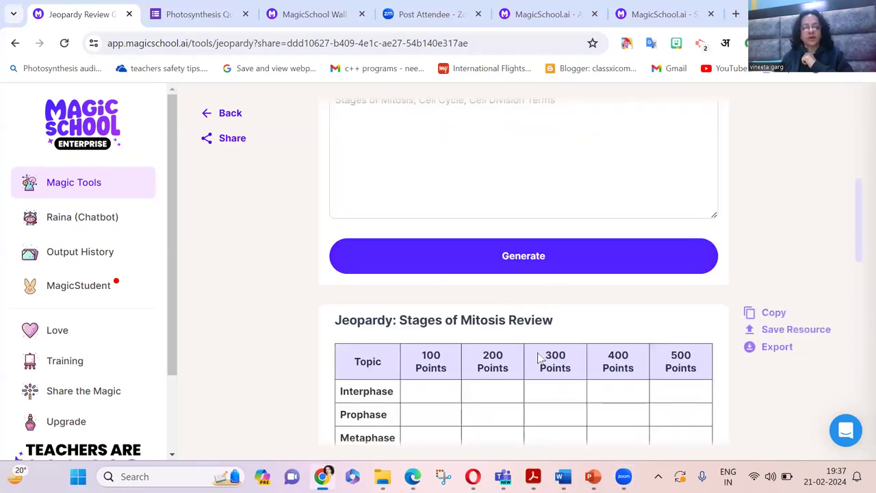
scroll(554, 322, down, 3)
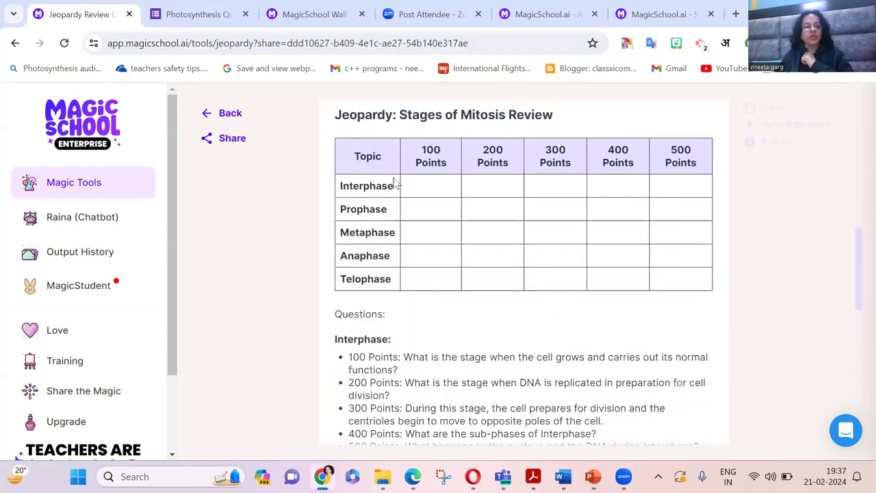
Return to the tool list and look through the tools in the Questions category.
click(231, 114)
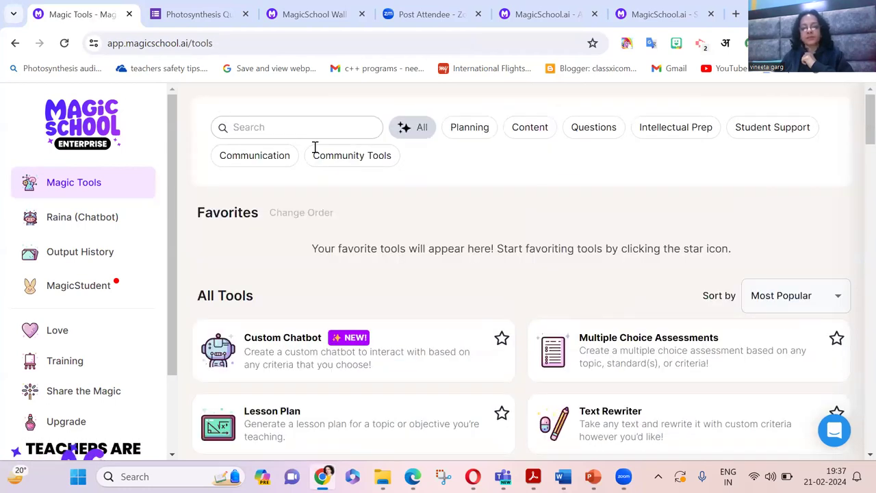
scroll(637, 335, down, 1)
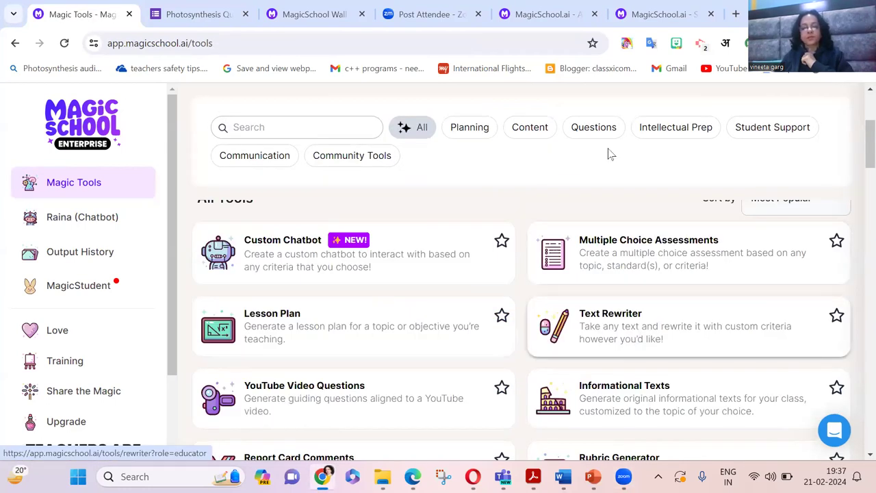
click(602, 131)
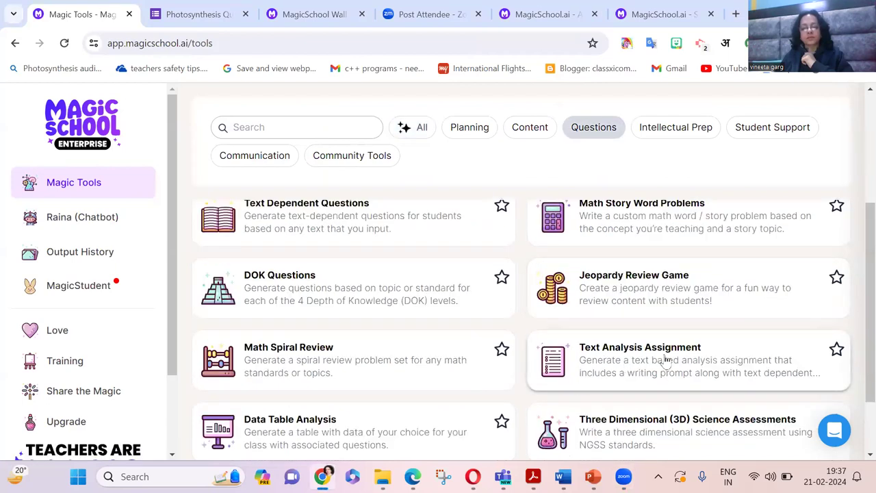
scroll(665, 359, down, 2)
scroll(664, 361, up, 1)
scroll(665, 359, down, 1)
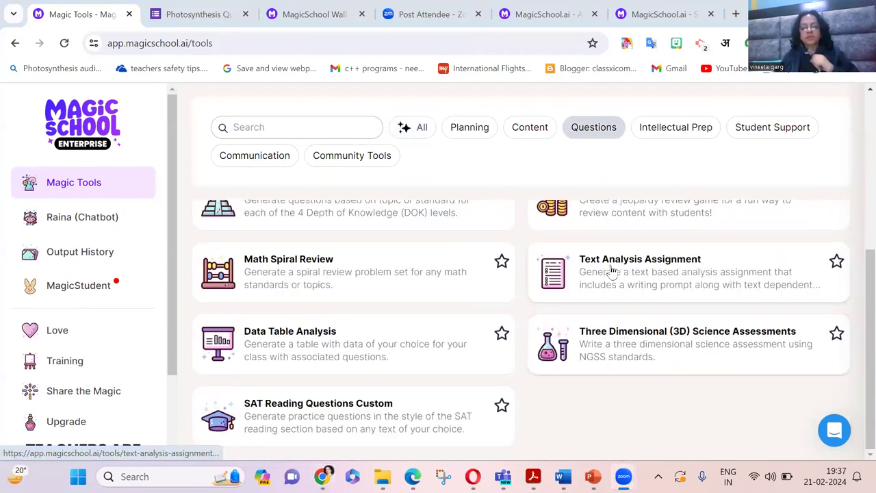
scroll(606, 342, up, 3)
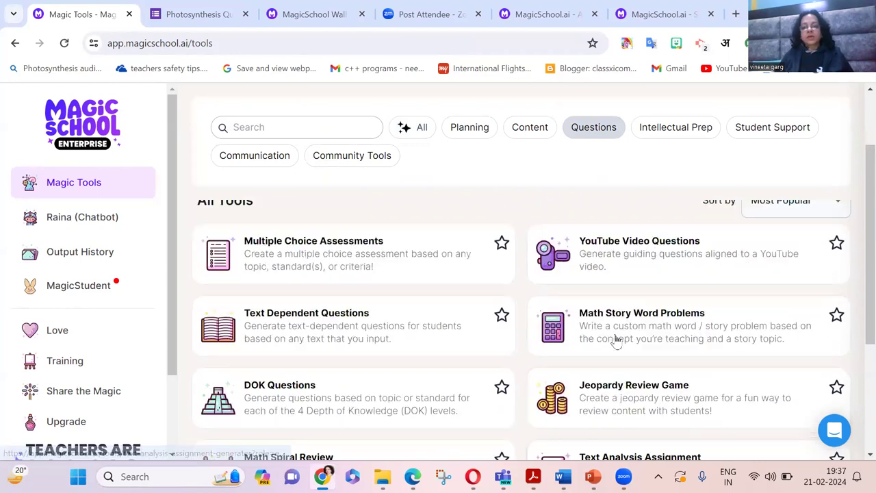
Filter the tools by the Content category and open the Math Story Word Problems tool.
click(530, 130)
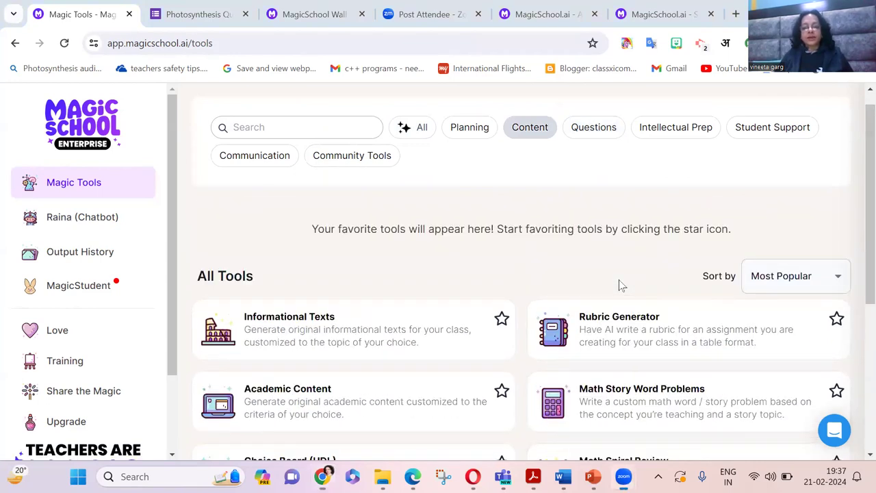
scroll(568, 370, down, 1)
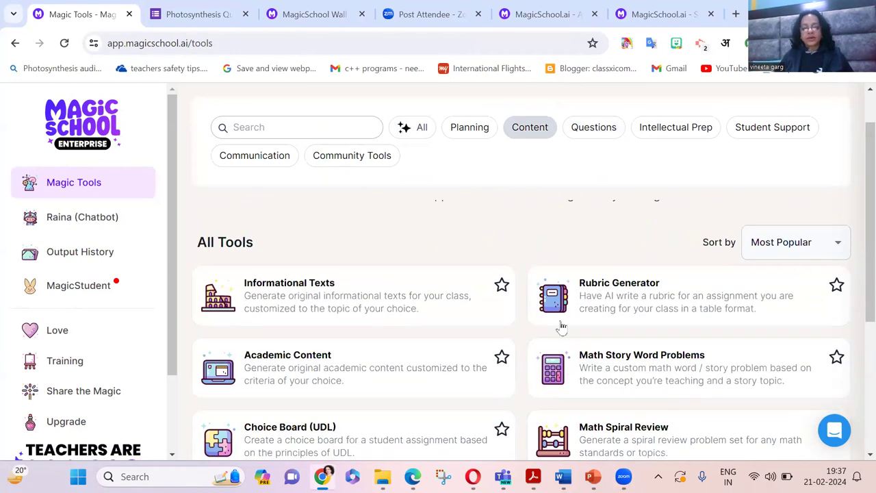
scroll(454, 377, up, 1)
scroll(522, 374, down, 4)
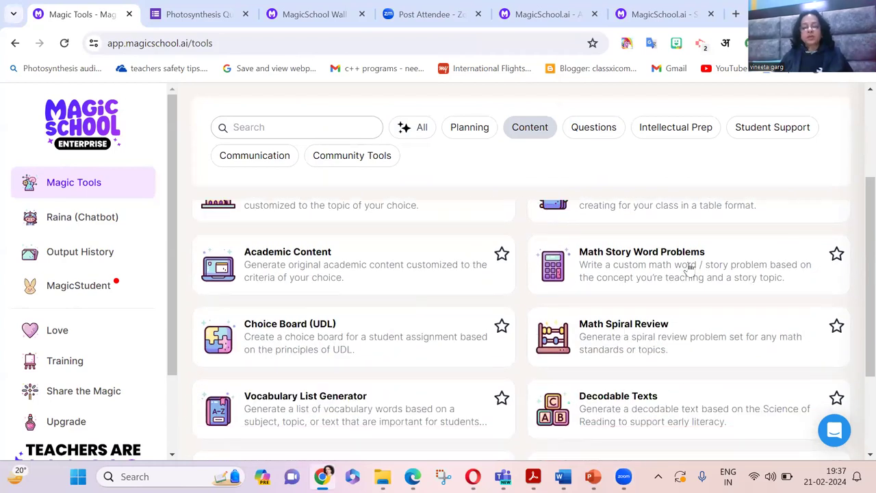
click(688, 268)
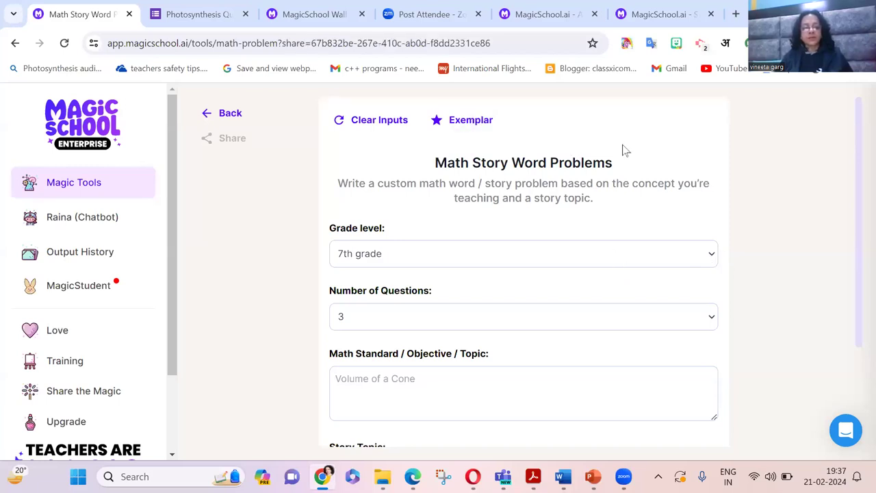
Load the exemplar for Math Story Word Problems and examine its grade level, number of questions, math topic and story topic.
scroll(674, 315, down, 1)
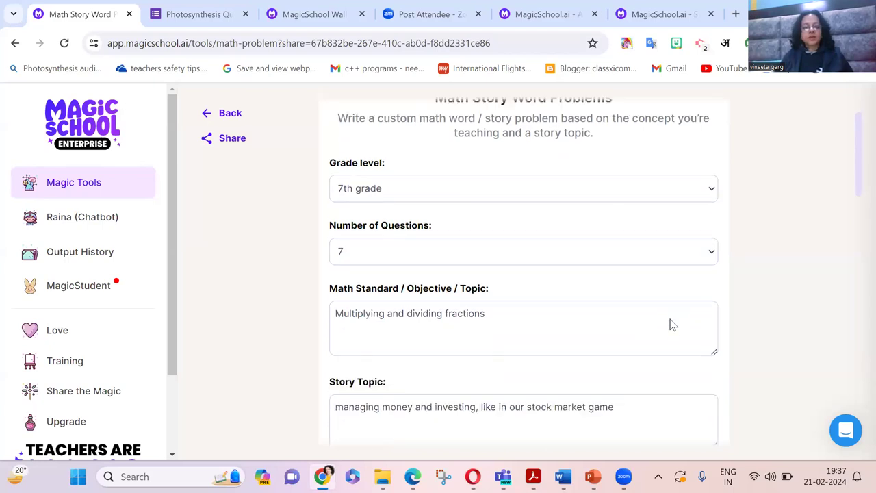
scroll(672, 325, down, 1)
scroll(477, 283, up, 1)
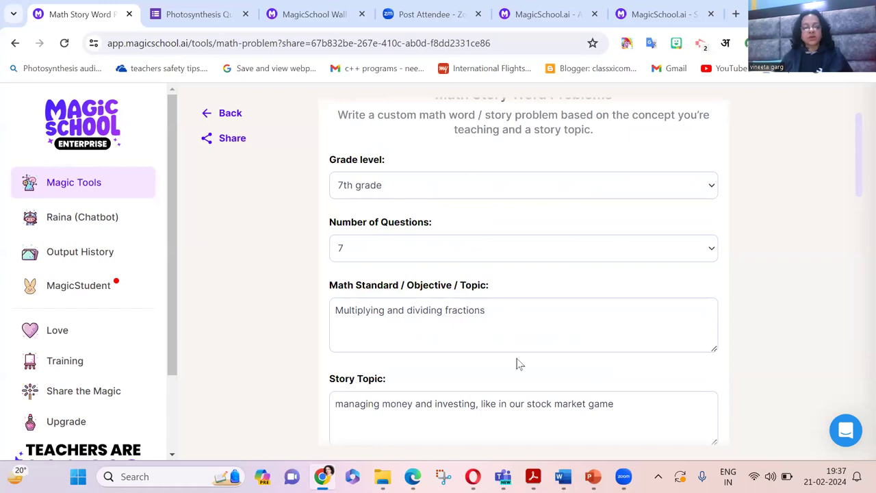
scroll(518, 364, down, 2)
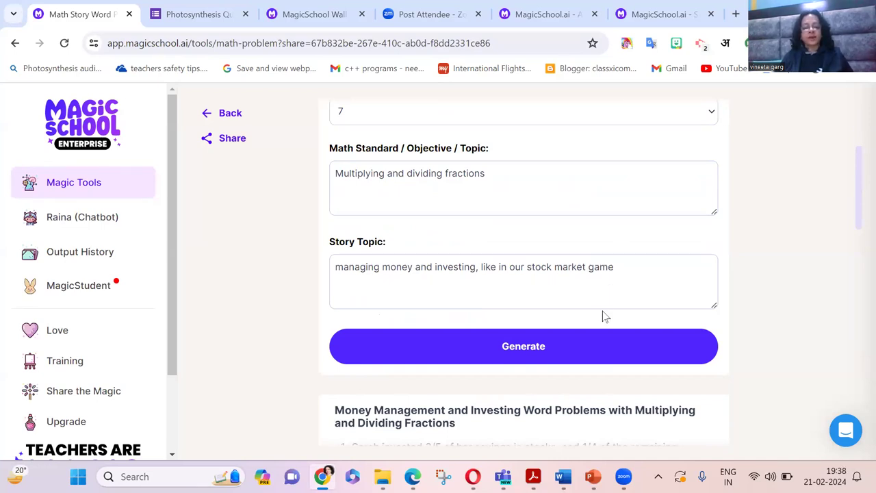
Read through the exemplar's fraction word problems on money management and investing, down to the follow-up question about teaching strategies.
scroll(602, 312, down, 2)
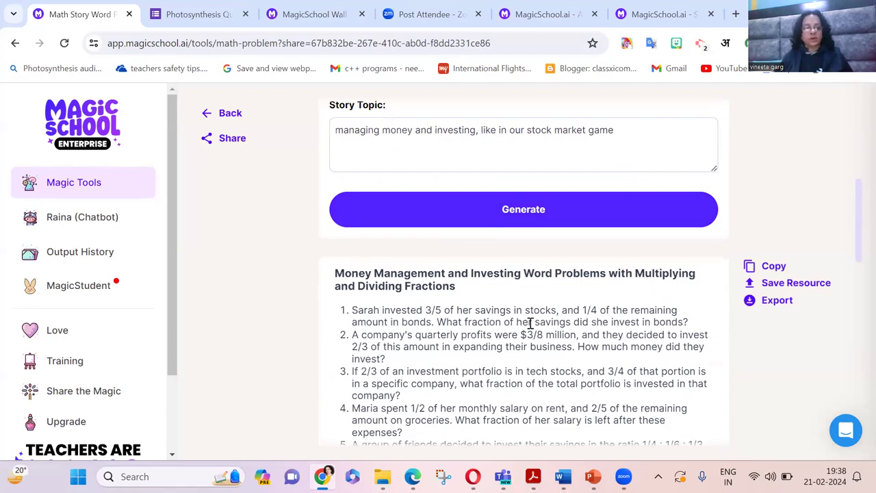
scroll(596, 321, down, 3)
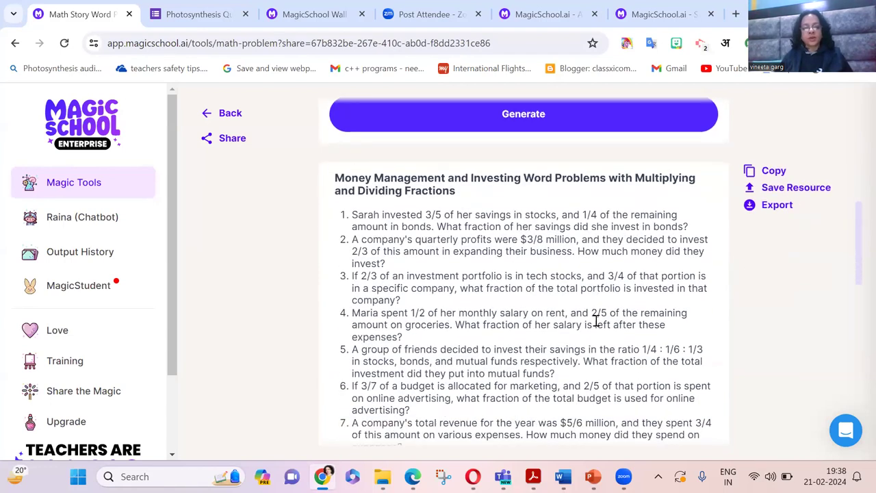
scroll(378, 212, up, 1)
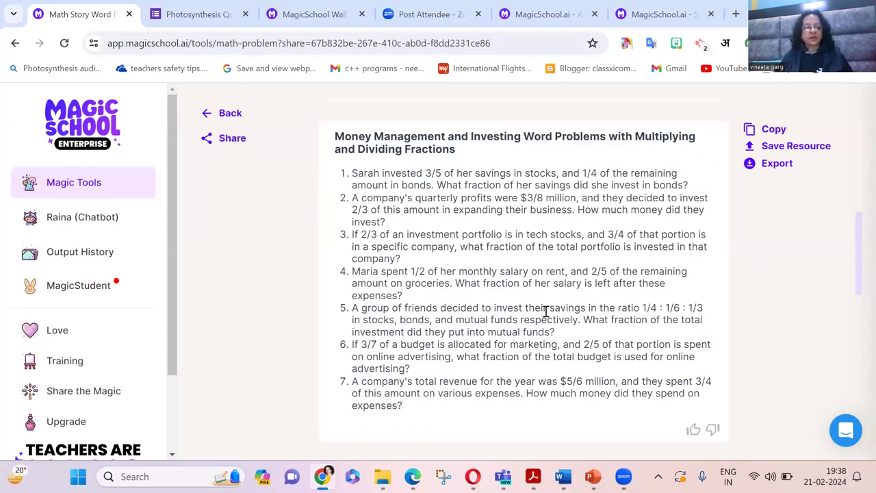
scroll(559, 338, down, 2)
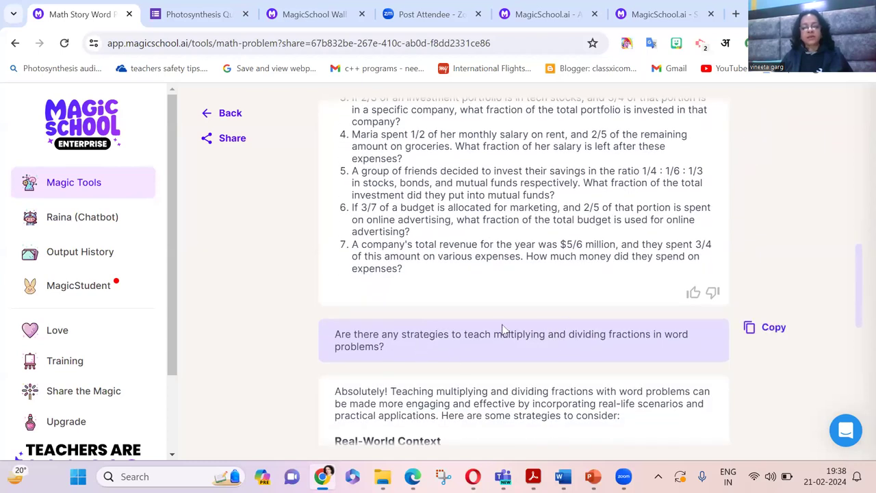
Return to the tool list and open the Choice Board (UDL) tool from the Content category.
scroll(520, 325, up, 3)
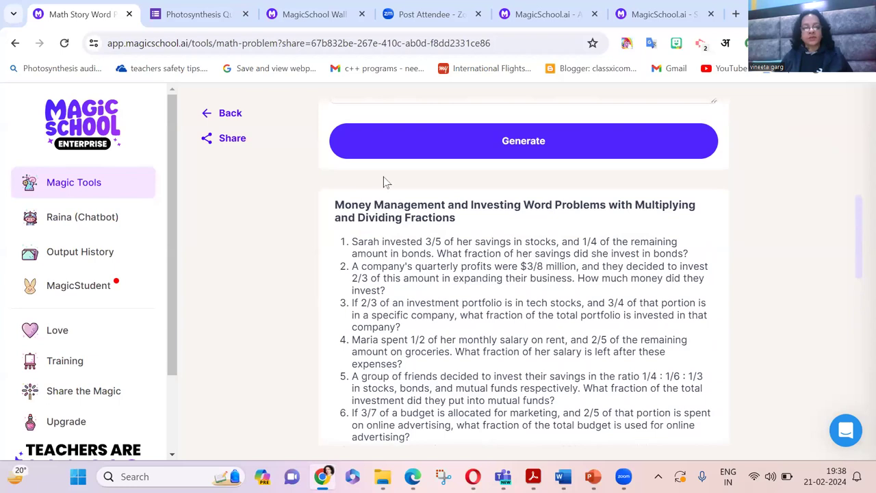
click(230, 113)
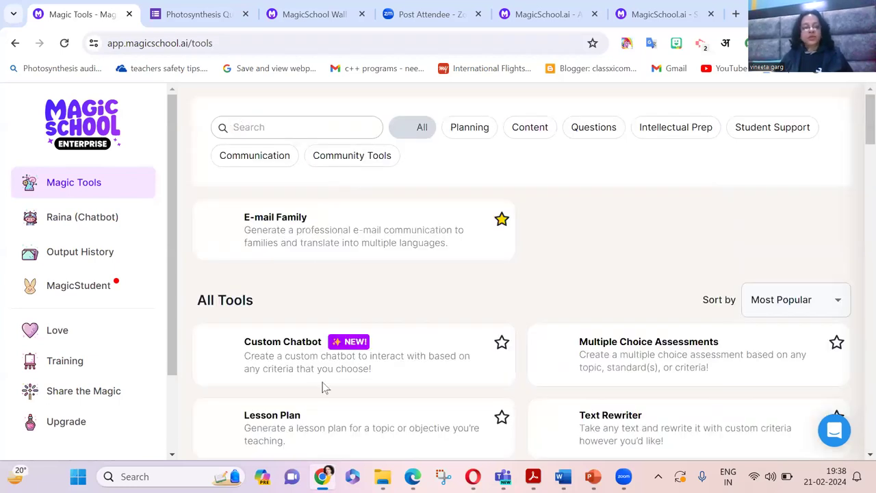
click(537, 130)
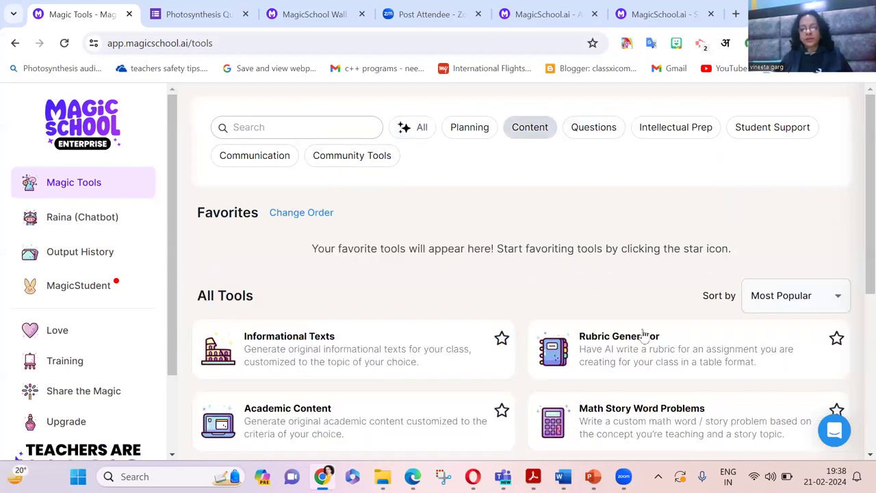
scroll(643, 333, down, 3)
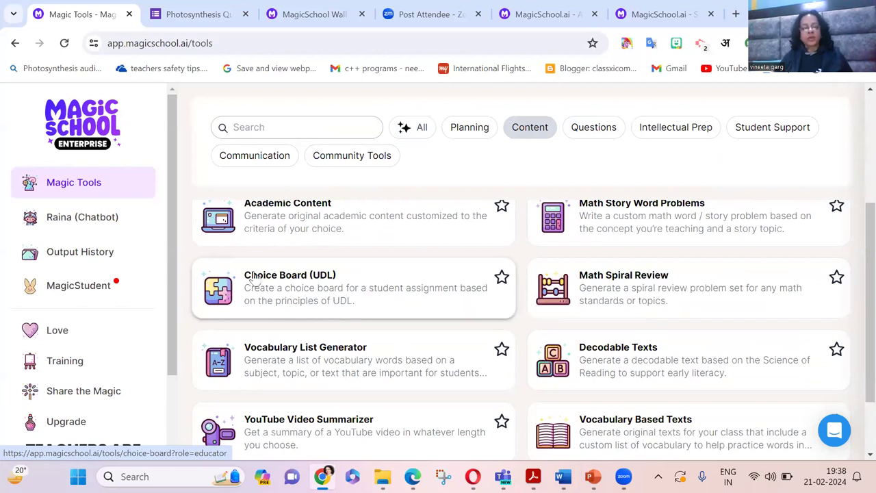
click(341, 297)
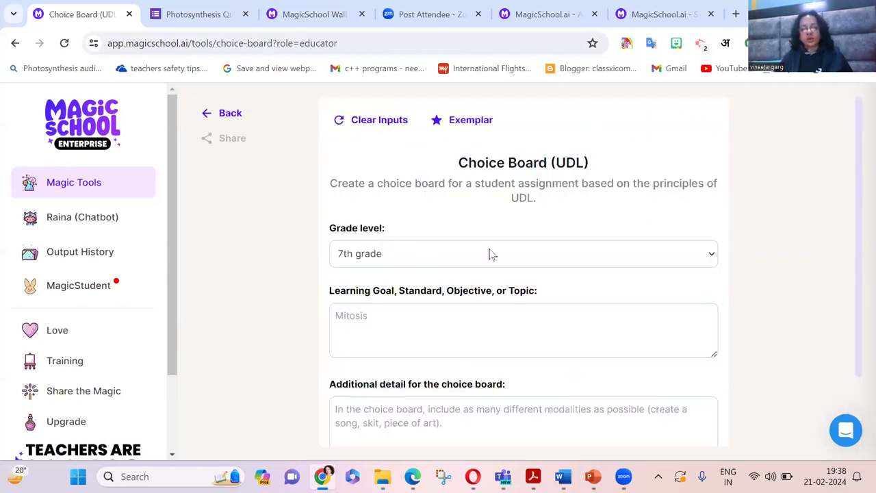
Load the exemplar for Choice Board (UDL) and examine its grade level, learning goal and additional detail.
click(475, 124)
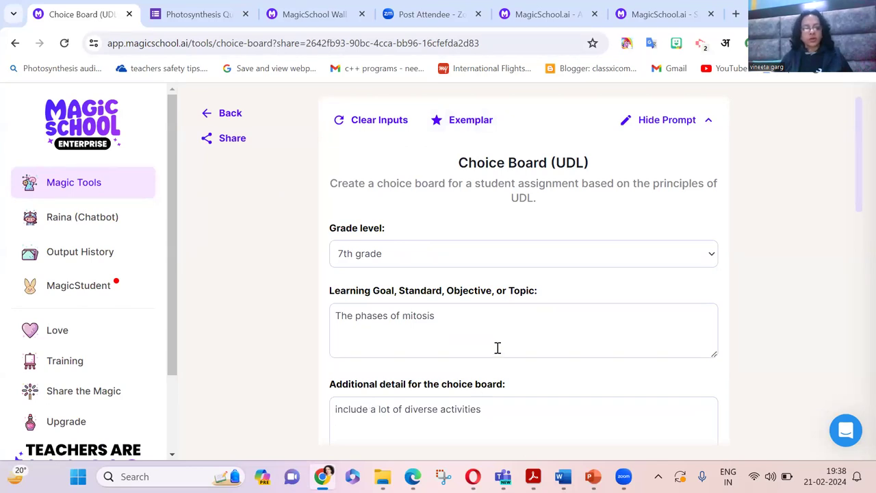
scroll(502, 343, down, 1)
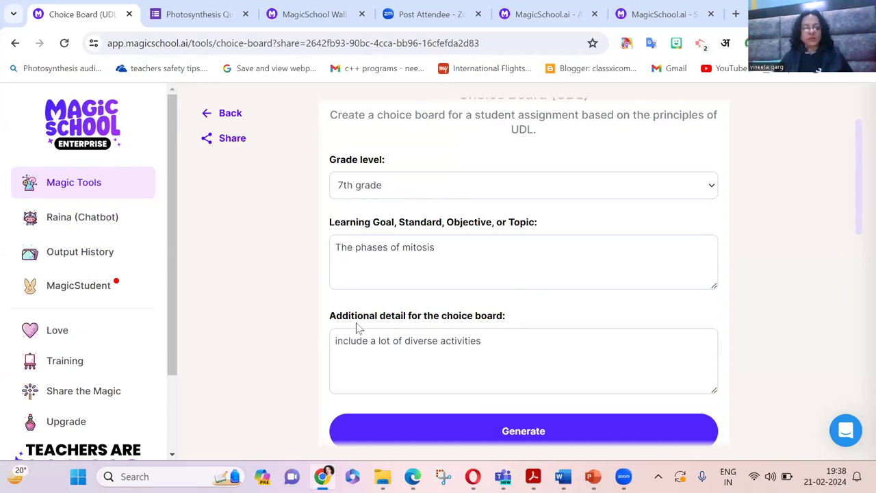
scroll(474, 366, down, 1)
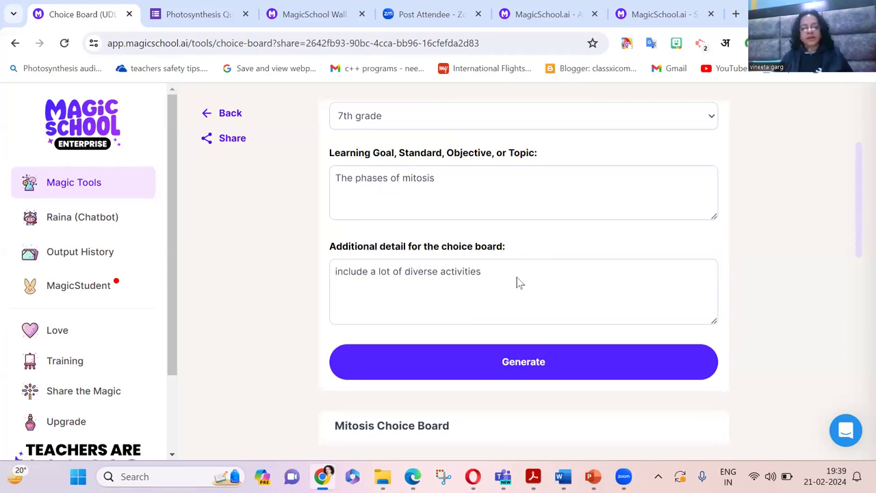
Read through the exemplar's Mitosis Choice Board table of assignment titles and descriptions, from Comic Strip to Story Writing.
scroll(546, 354, down, 3)
scroll(590, 327, down, 2)
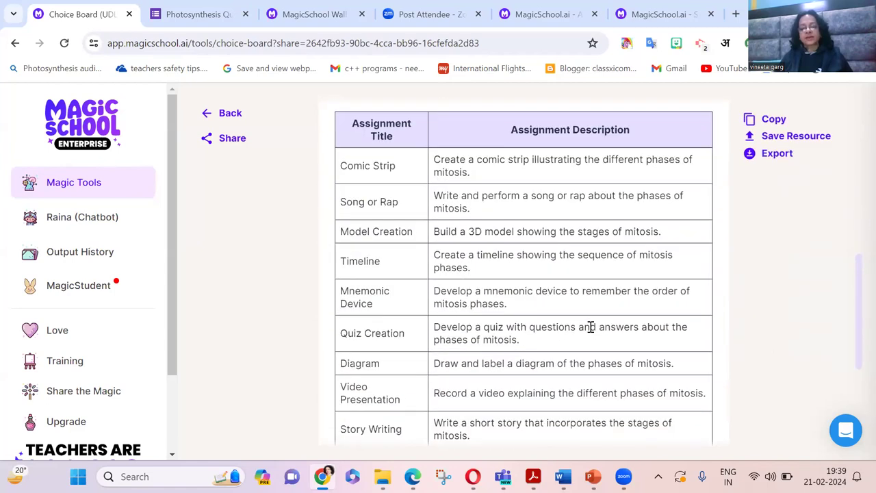
scroll(434, 344, down, 1)
scroll(373, 267, up, 1)
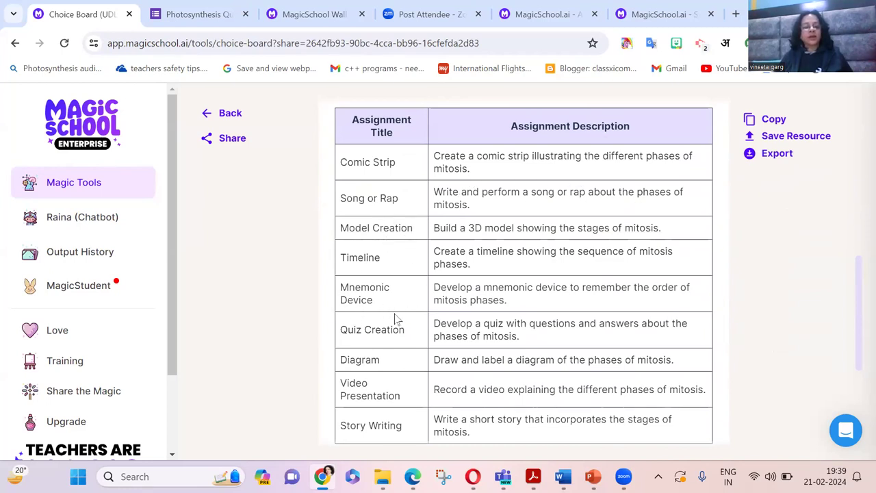
scroll(403, 355, down, 1)
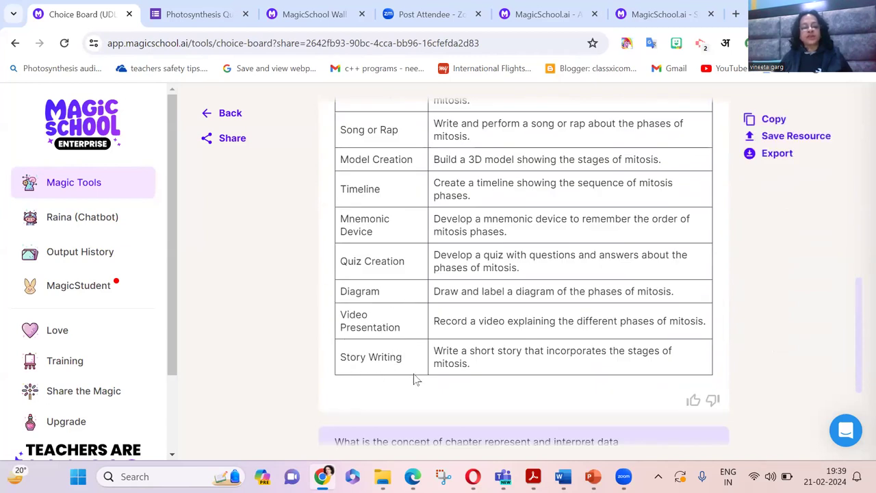
scroll(547, 356, up, 1)
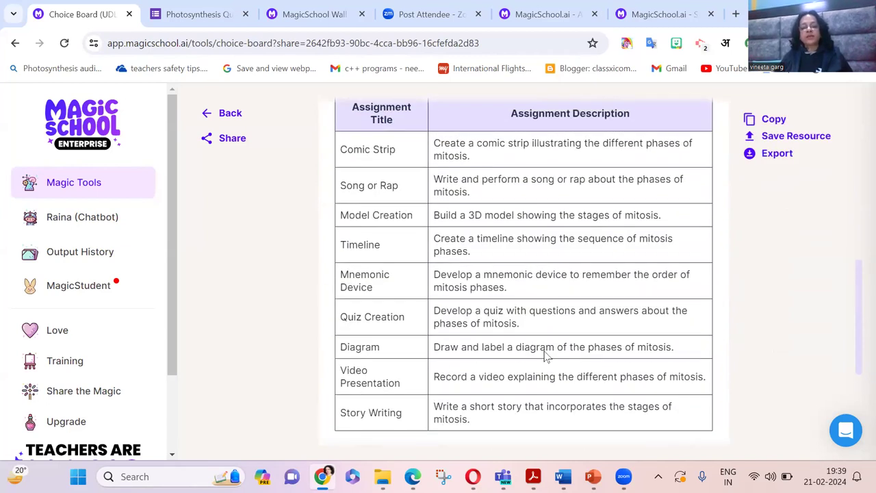